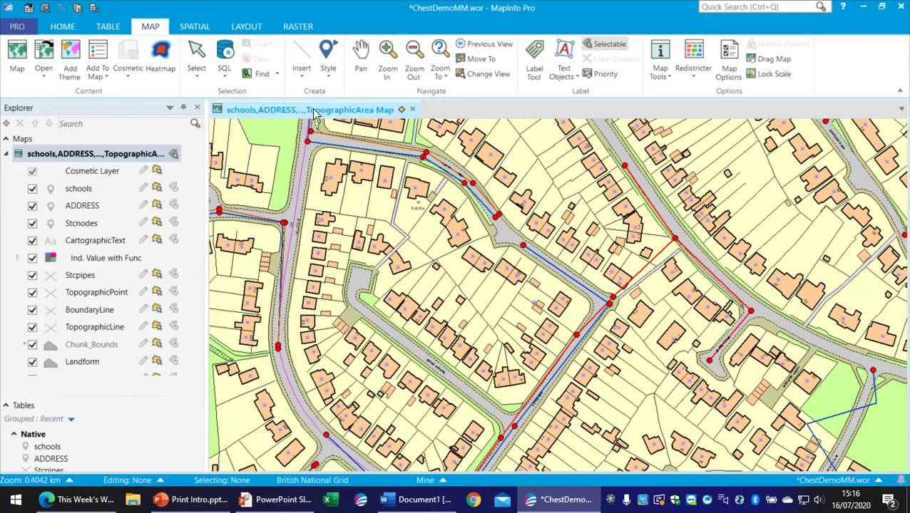
Step: Create a new layout from the Blank Template
left_click(245, 26)
left_click(18, 54)
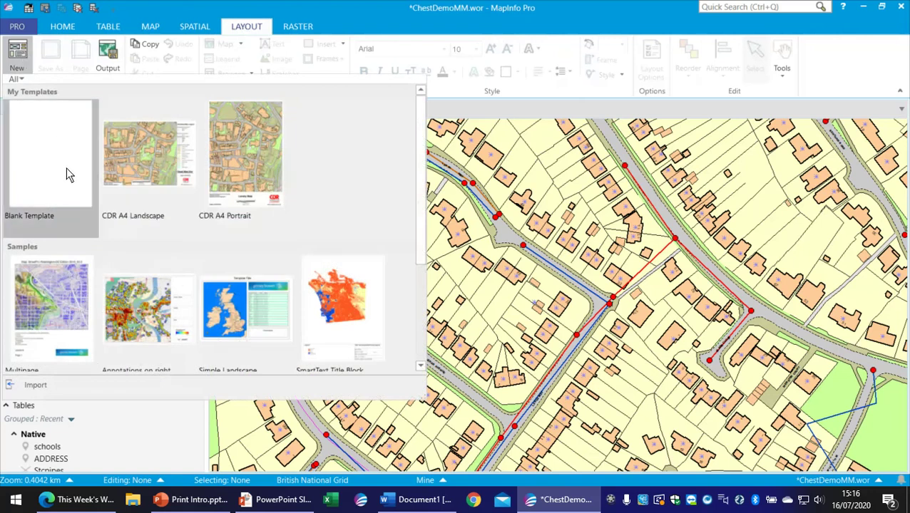
left_click(66, 169)
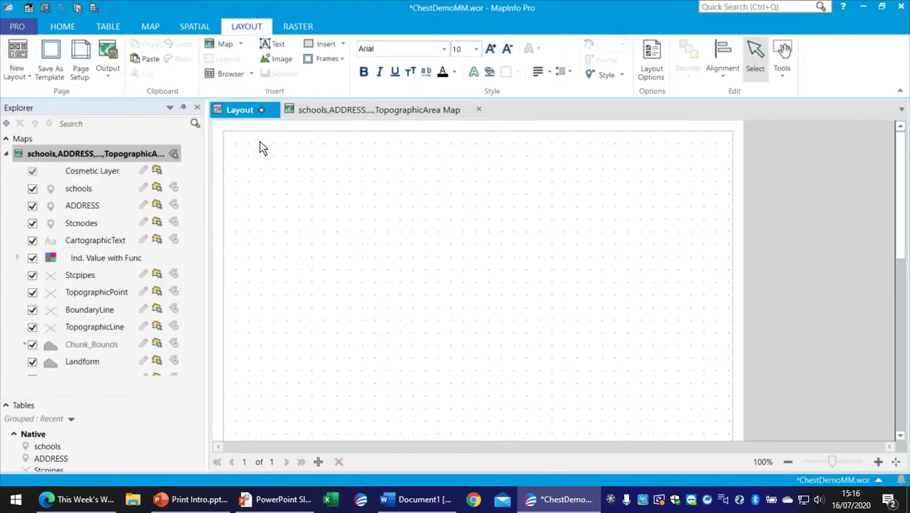
Step: Place the layout beside the TopographicArea map and fit the whole portrait page in view
left_click(323, 116)
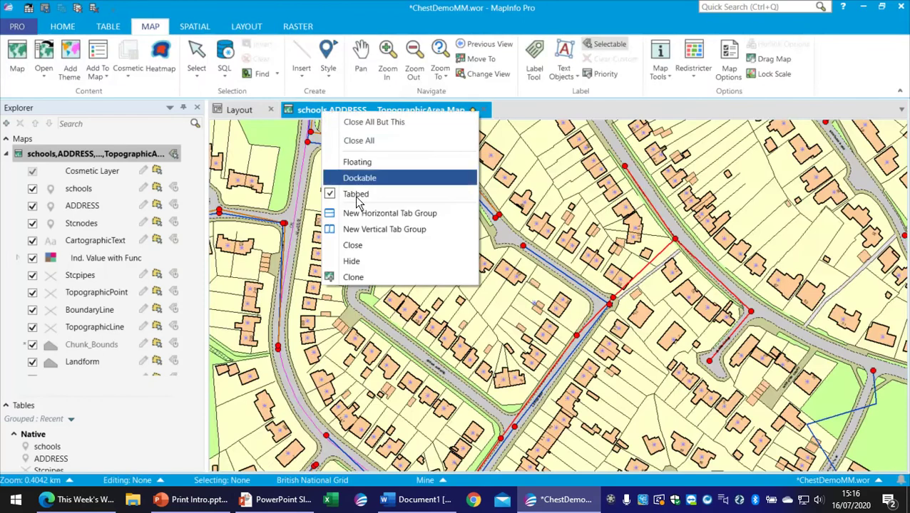
left_click(377, 233)
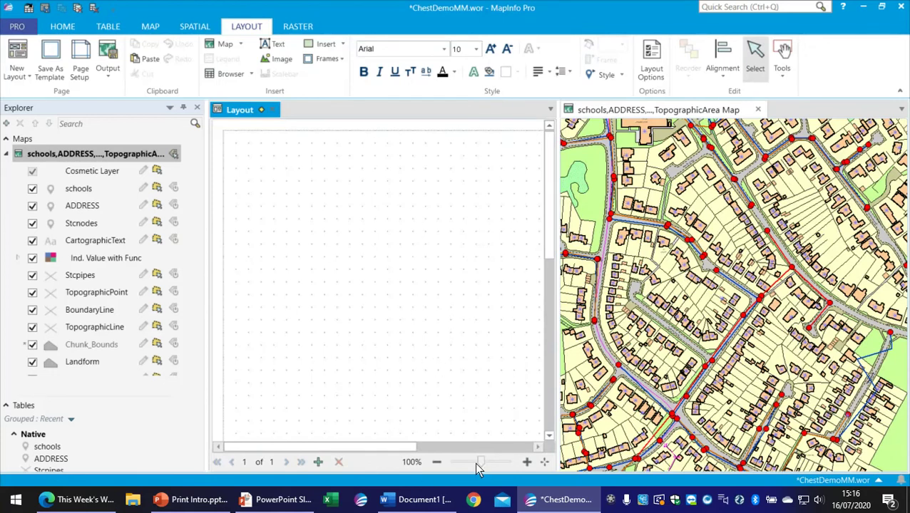
mouse_move(484, 469)
left_mouse_down()
mouse_move(494, 463)
mouse_move(479, 465)
left_mouse_up()
left_click(544, 462)
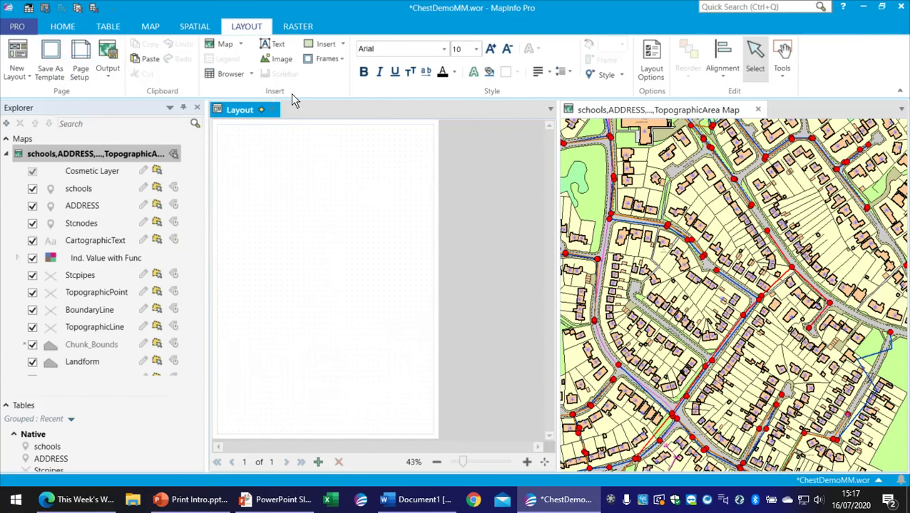
Step: Insert a TopographicArea map frame on the layout and stretch it down the page
left_click(242, 46)
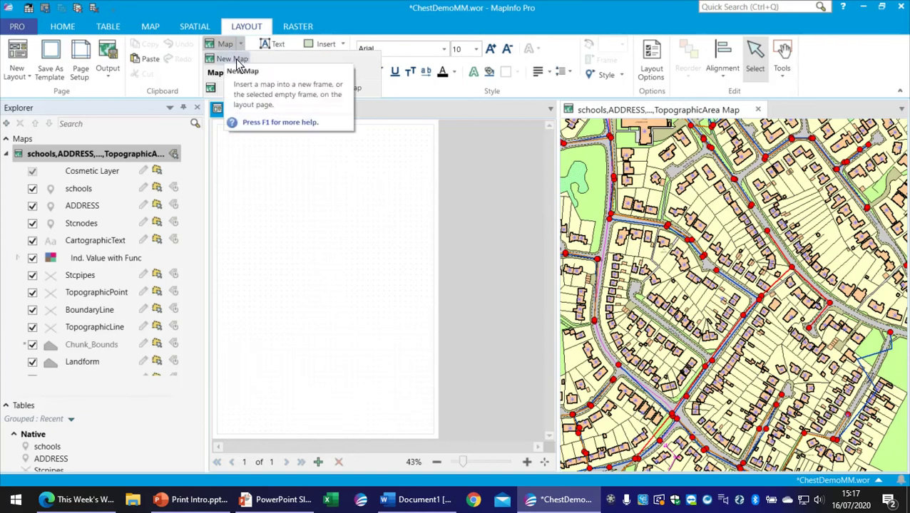
left_click(248, 89)
left_click(341, 213)
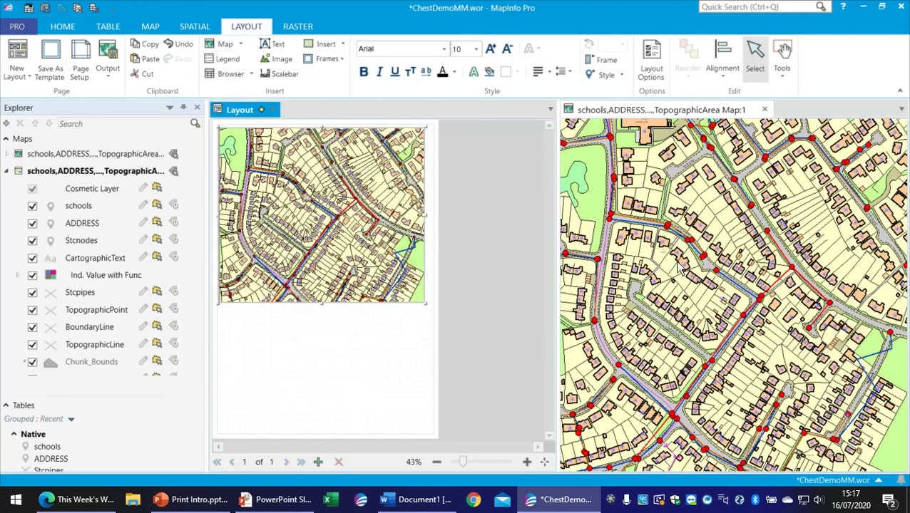
left_click_drag(426, 309, 434, 397)
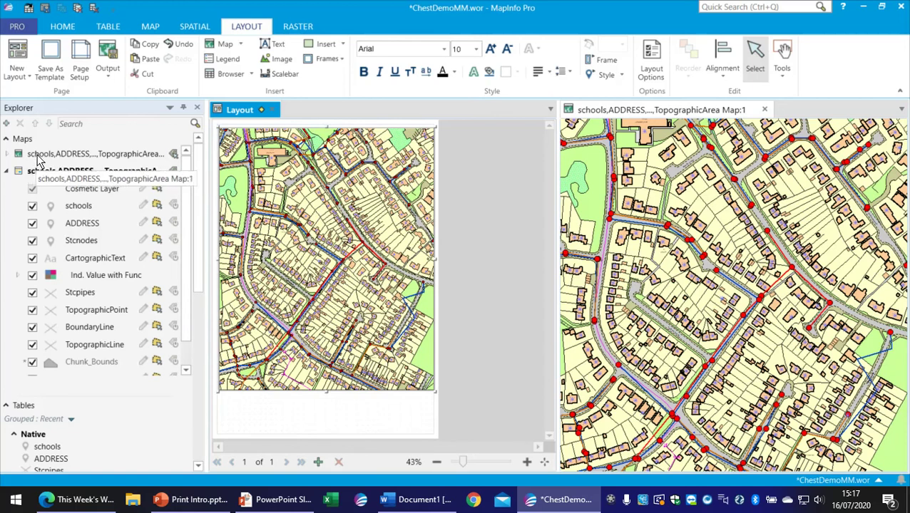
Step: Select Map:2 in Explorer, then zoom and pan the framed map closer to the streets
left_click(40, 161)
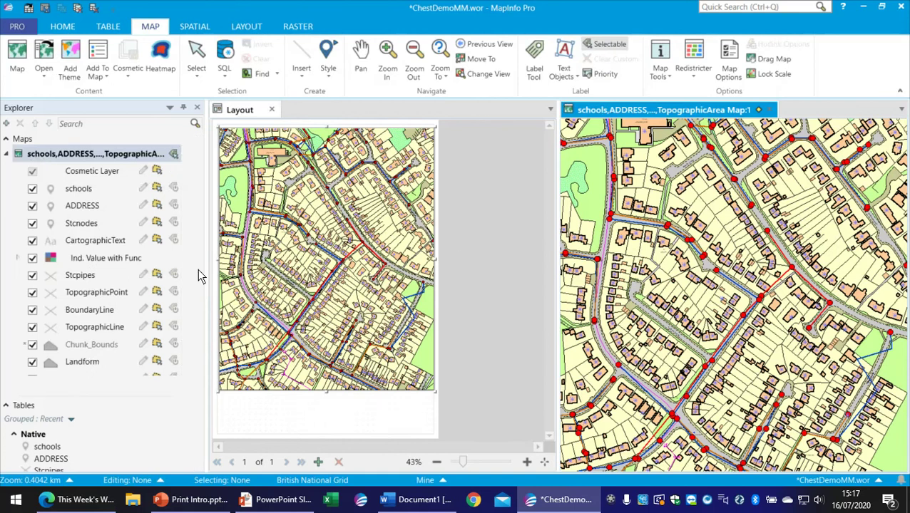
left_click(7, 155)
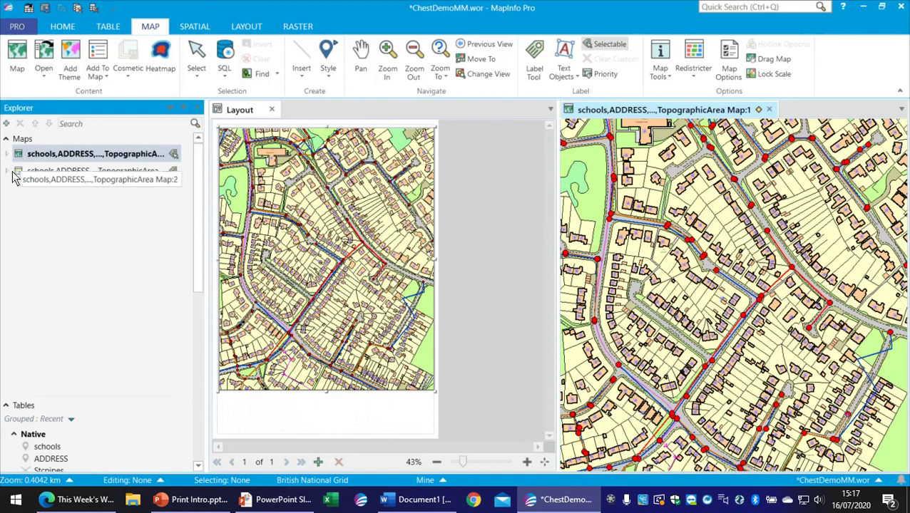
left_click(8, 173)
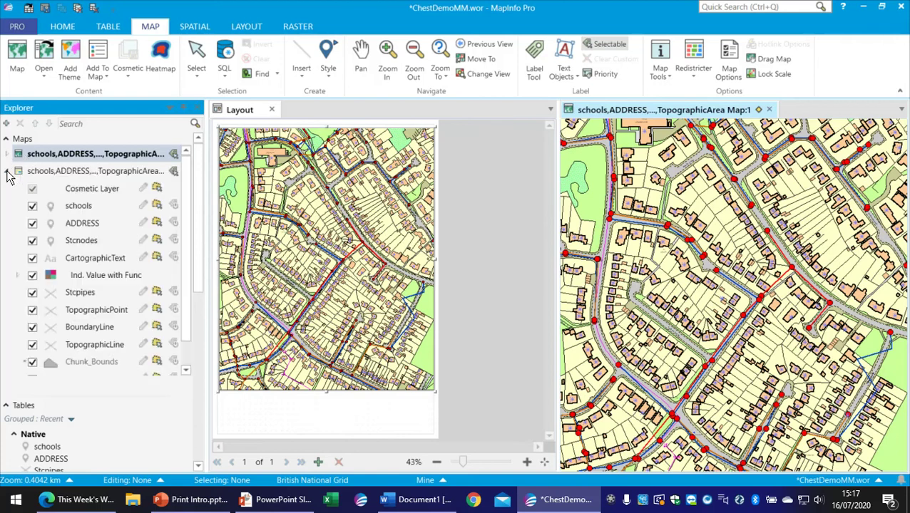
left_click(74, 172)
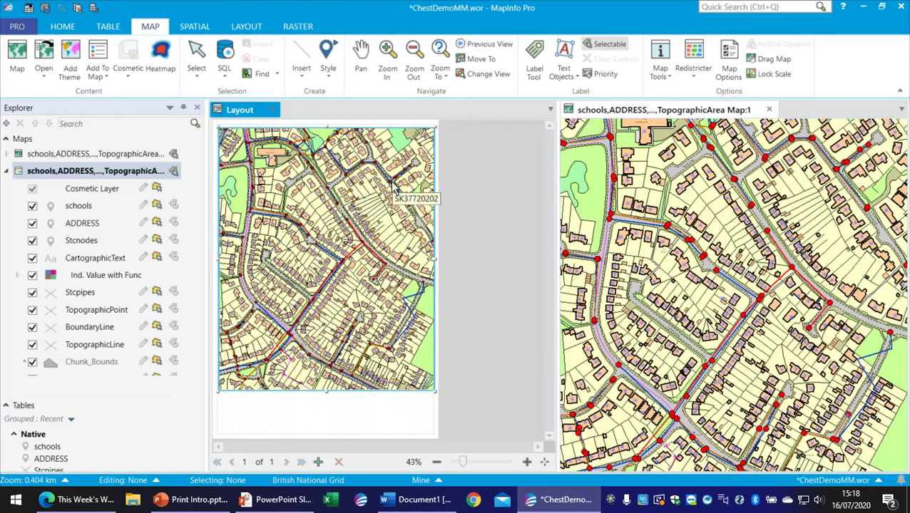
scroll(325, 262, "up", 1)
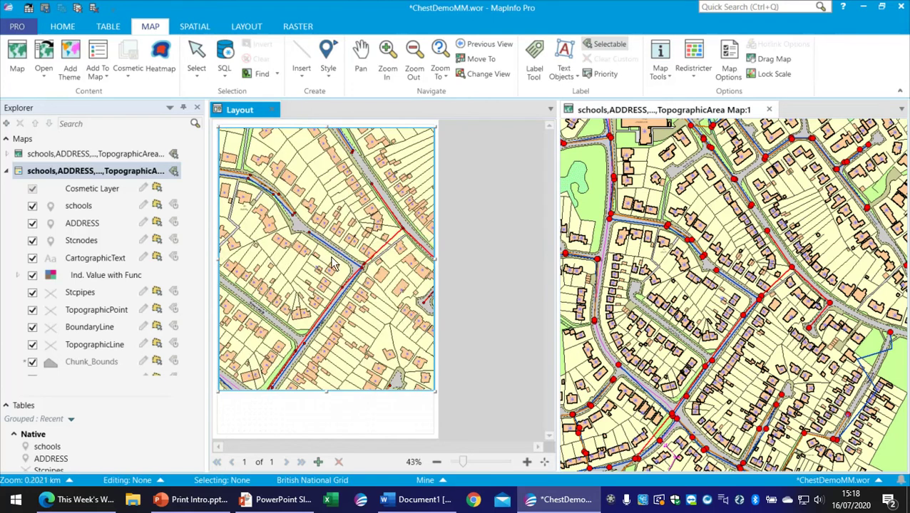
left_click_drag(309, 245, 350, 224)
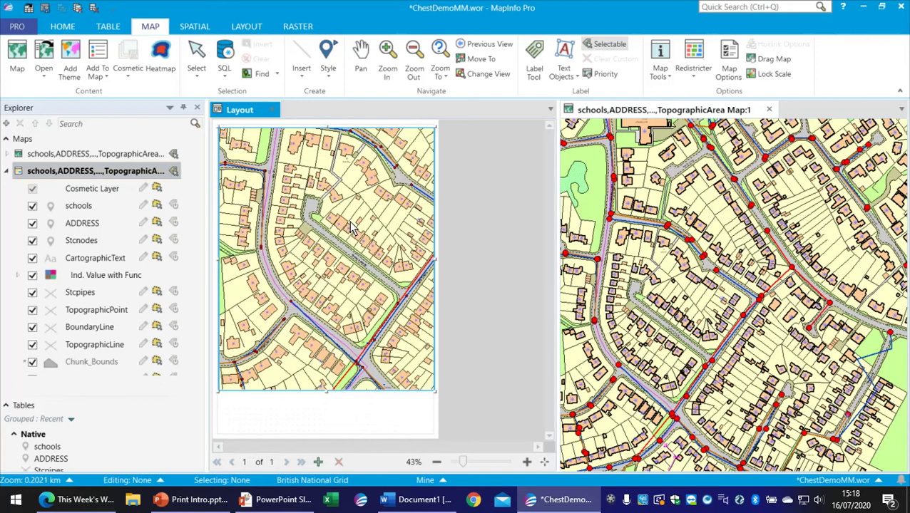
Step: Toggle the Ind. Value with Func and Stcpipes layers off and back on, then activate the framed map
left_click(32, 278)
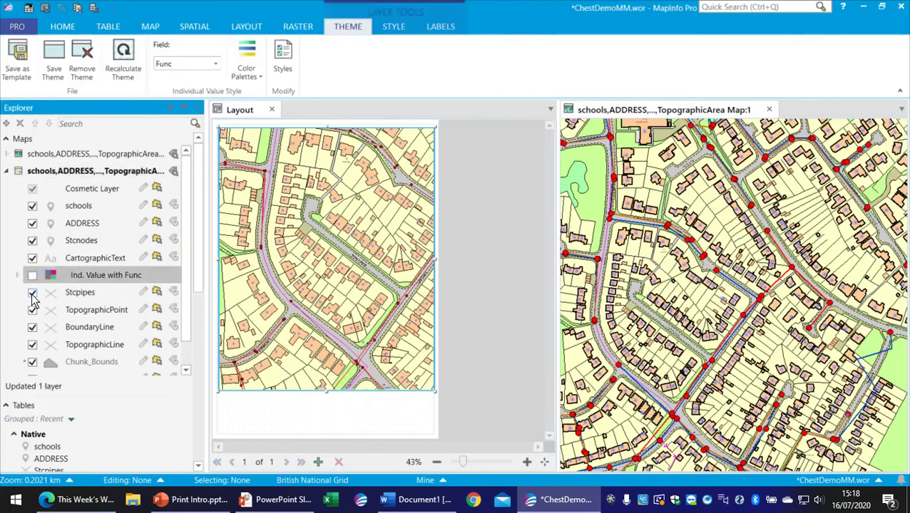
left_click(32, 292)
left_click(32, 292)
left_click(32, 276)
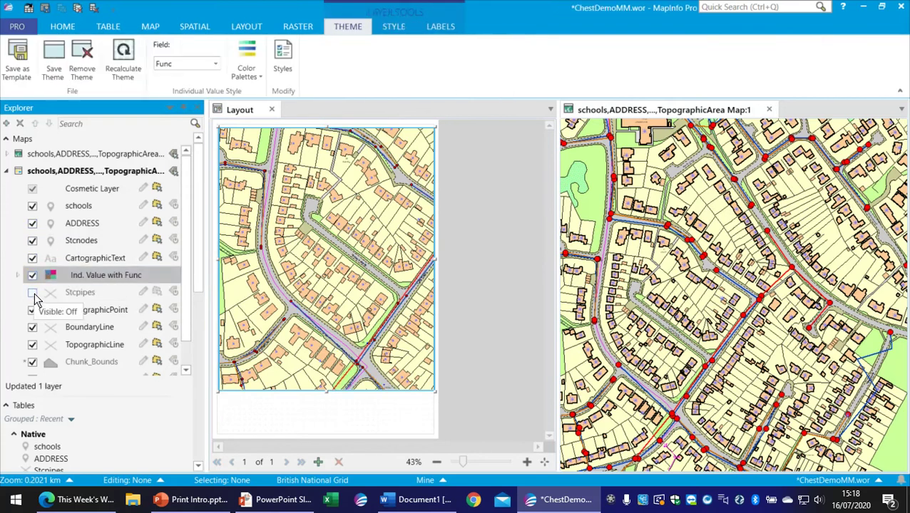
left_click(32, 293)
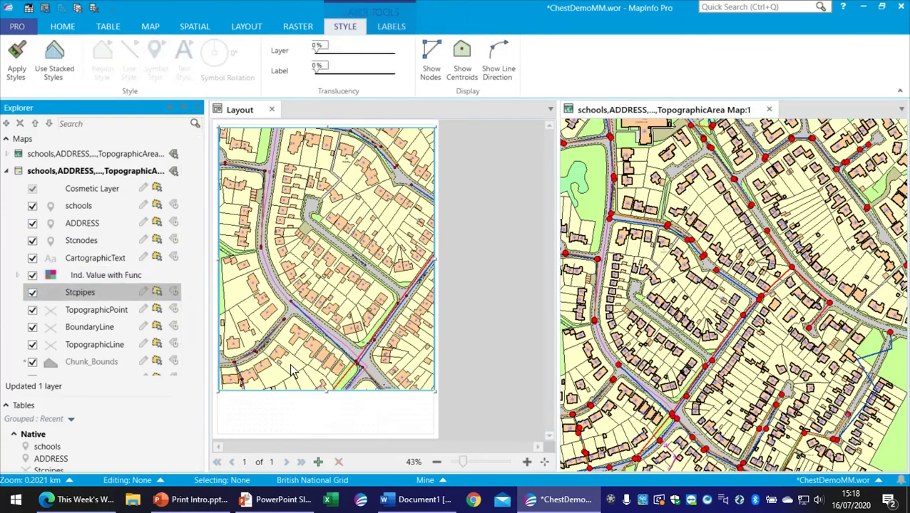
double_click(339, 290)
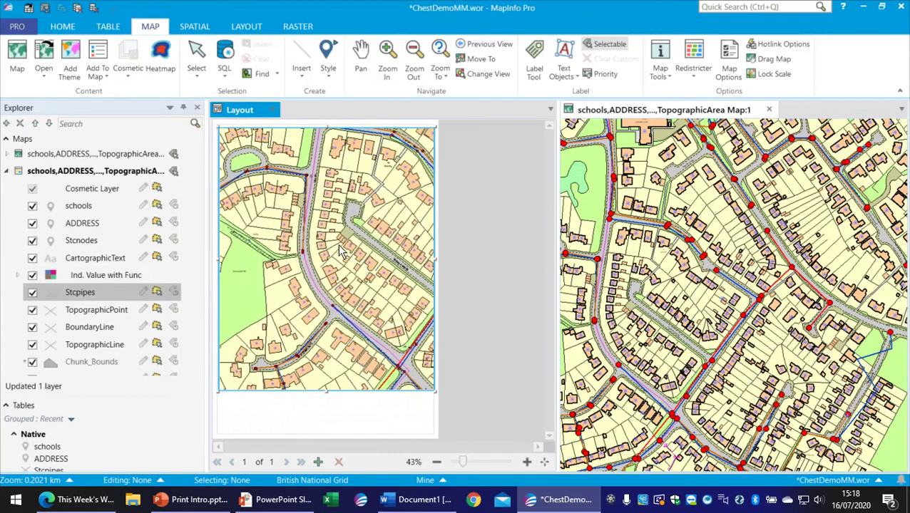
Step: Extend the map frame's bottom edge slightly and zoom the layout view in a step
left_click(358, 412)
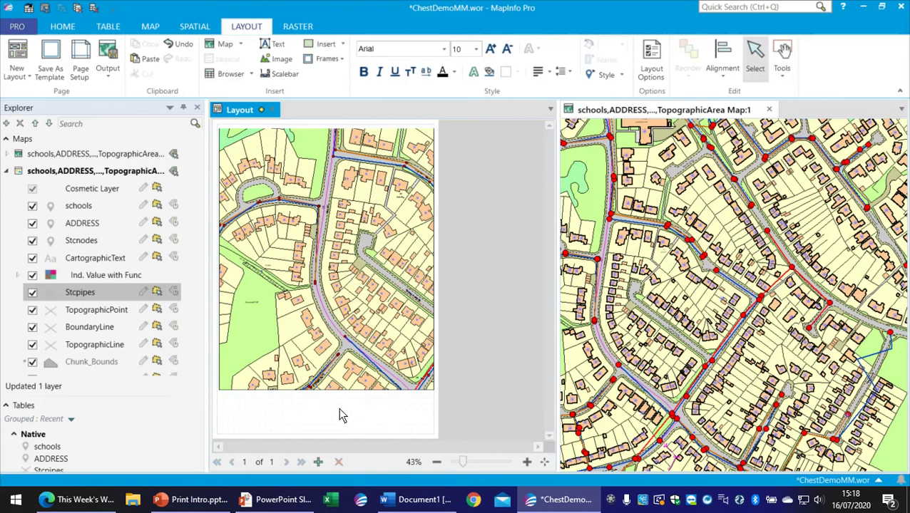
left_click(328, 316)
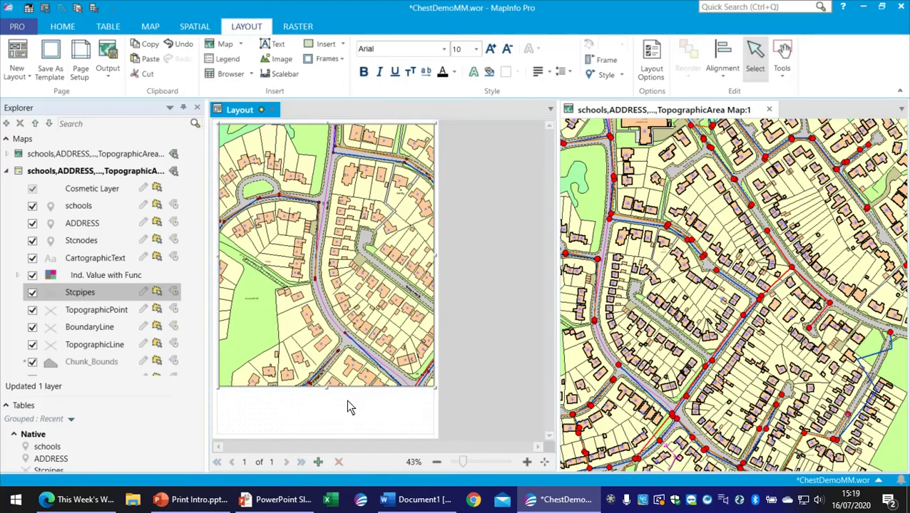
left_click_drag(326, 386, 326, 389)
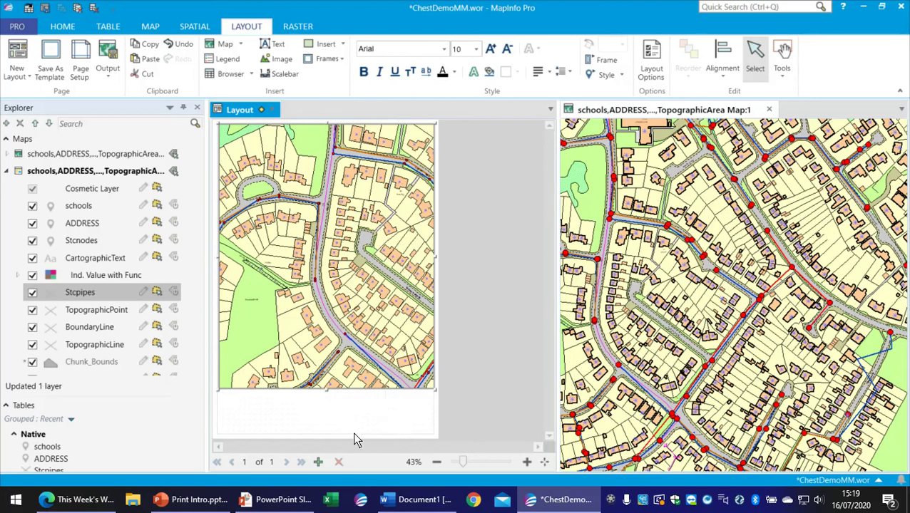
left_click(527, 463)
scroll(356, 417, "up", 1)
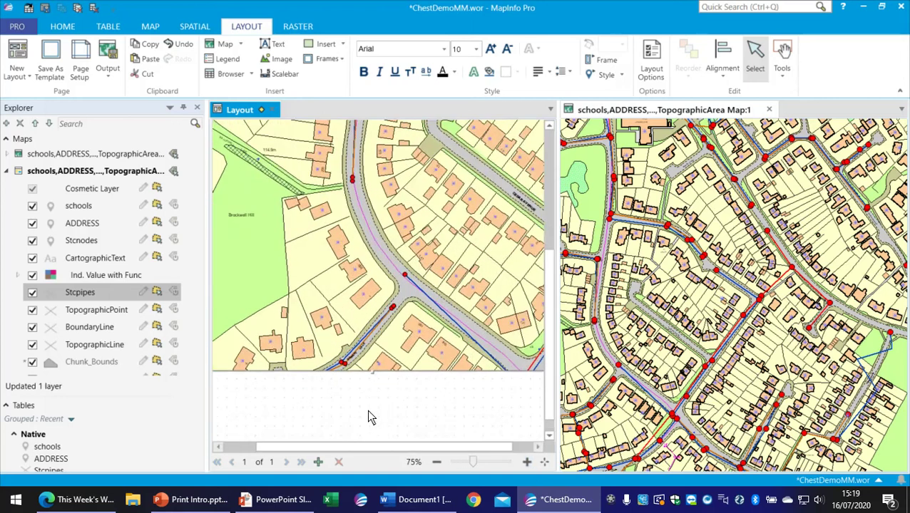
scroll(369, 417, "down", 1)
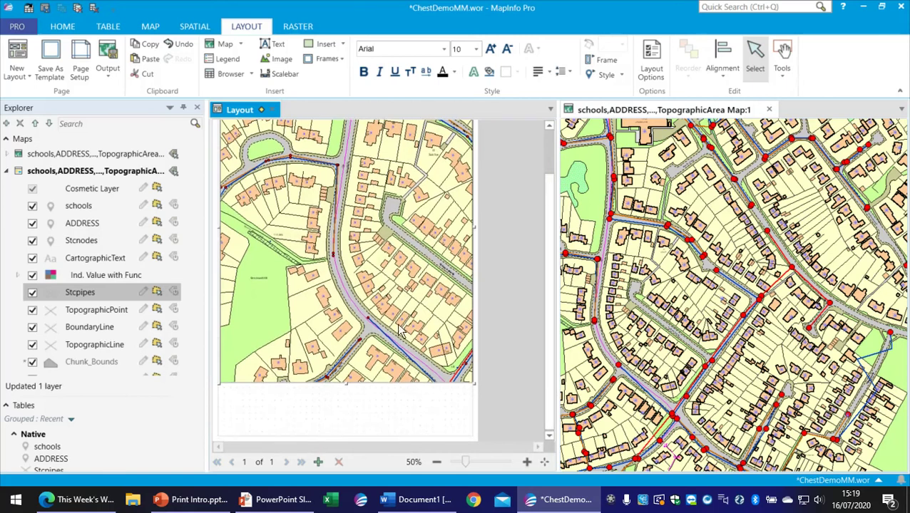
Step: Insert the cdr150h.png logo and move it, slightly shrunk, to the page's lower right
left_click(281, 61)
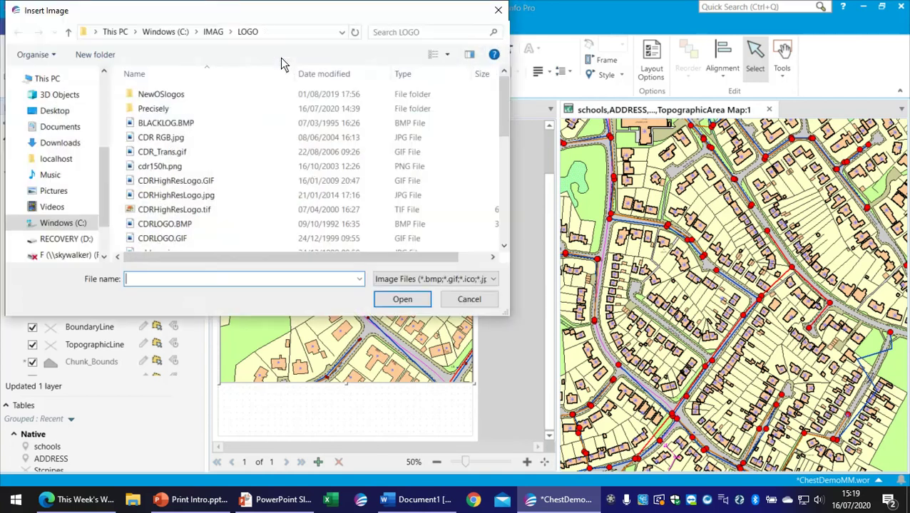
left_click(153, 167)
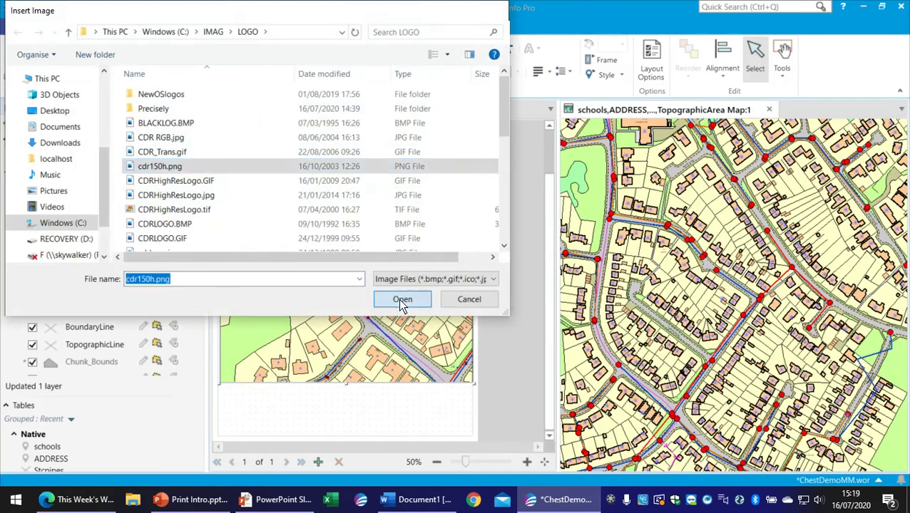
left_click(400, 300)
left_click_drag(274, 157, 431, 395)
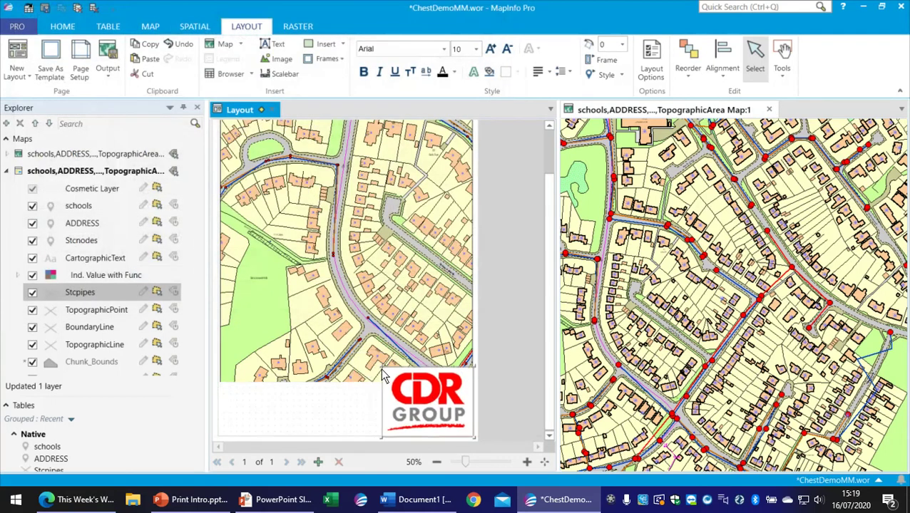
mouse_move(382, 371)
left_mouse_down()
mouse_move(407, 398)
mouse_move(386, 388)
left_mouse_up()
Step: Fine-tune the logo's position, deselect it, and bring Word's Document1 forward
scroll(421, 417, "up", 1)
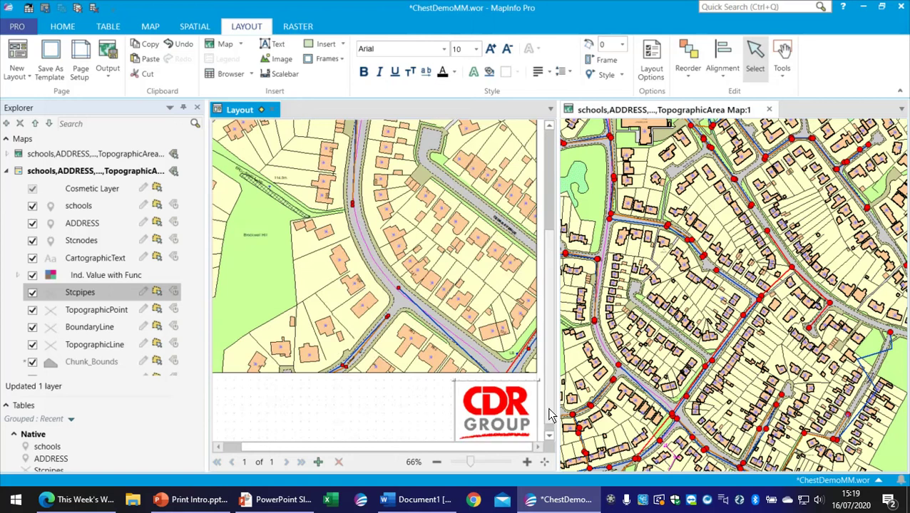
left_click(549, 433)
mouse_move(511, 417)
left_mouse_down()
mouse_move(481, 416)
mouse_move(502, 411)
left_mouse_up()
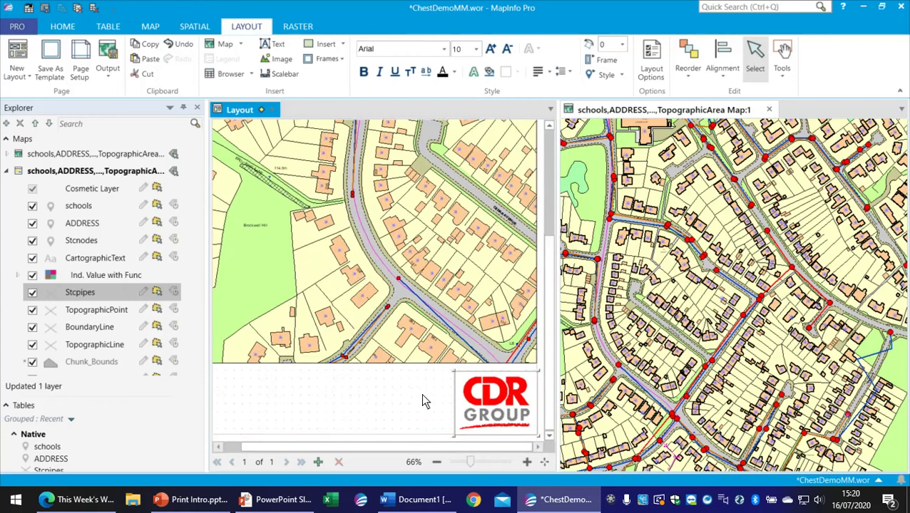
left_click_drag(427, 449, 382, 450)
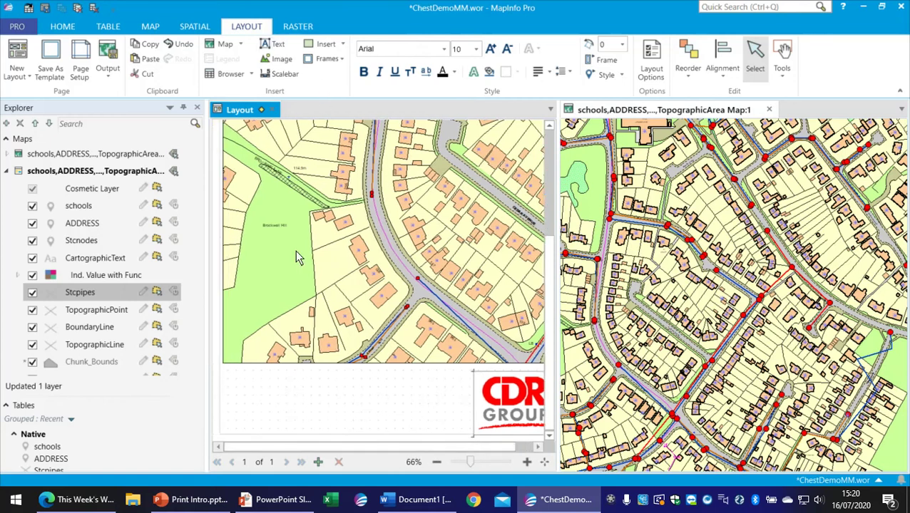
left_click(224, 379)
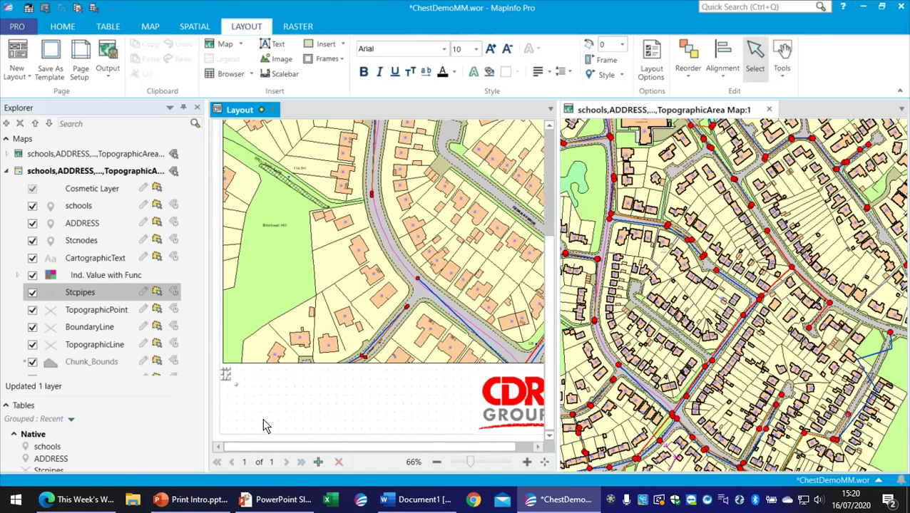
left_click(414, 502)
Step: Copy the three-line Ordnance Survey Crown Copyright notice from the Word document
left_click_drag(154, 246, 337, 310)
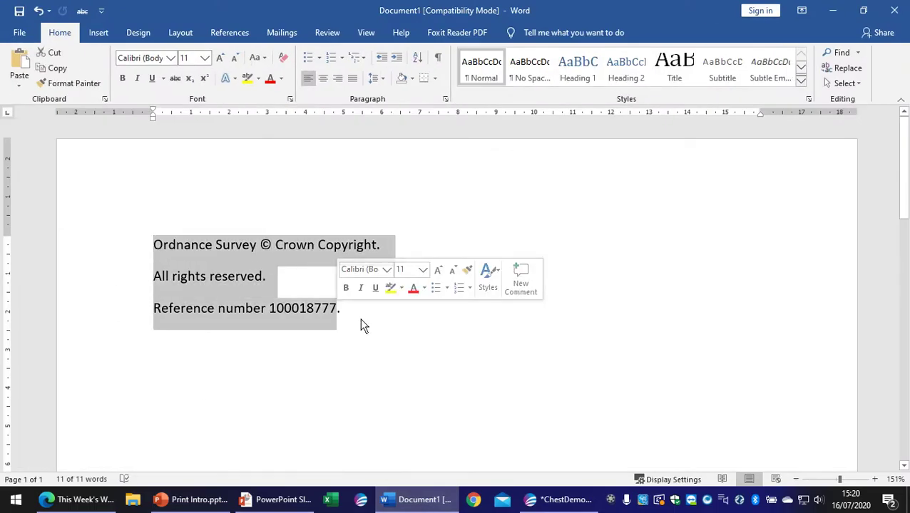
key("ctrl+c")
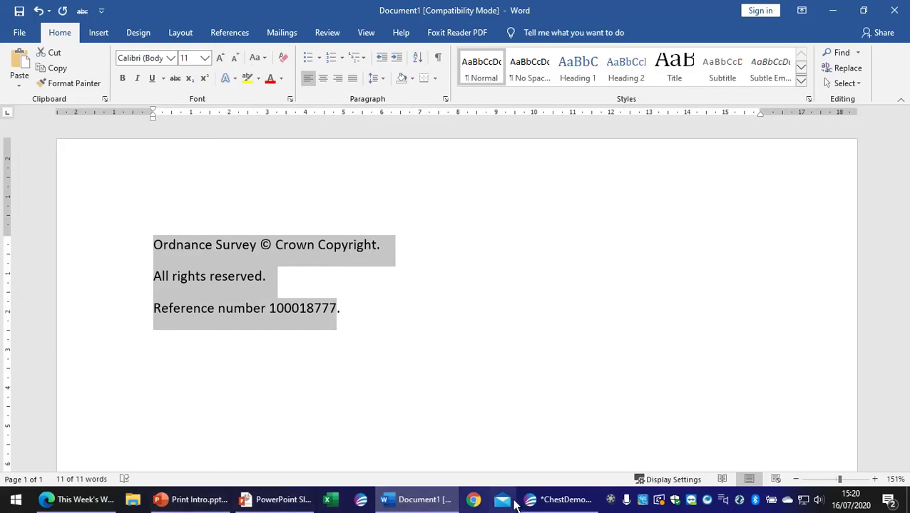
Step: Paste the copyright notice into the layout at the left, below the map frame
left_click(531, 499)
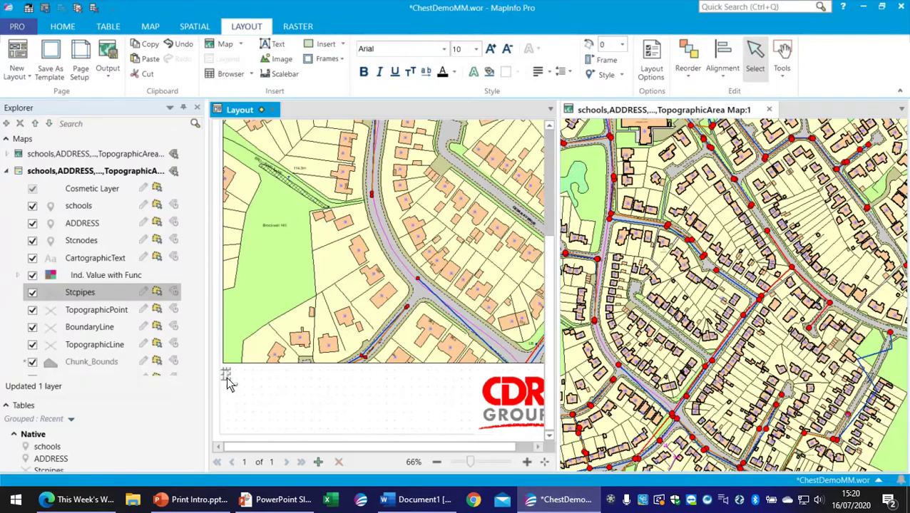
key("ctrl+v")
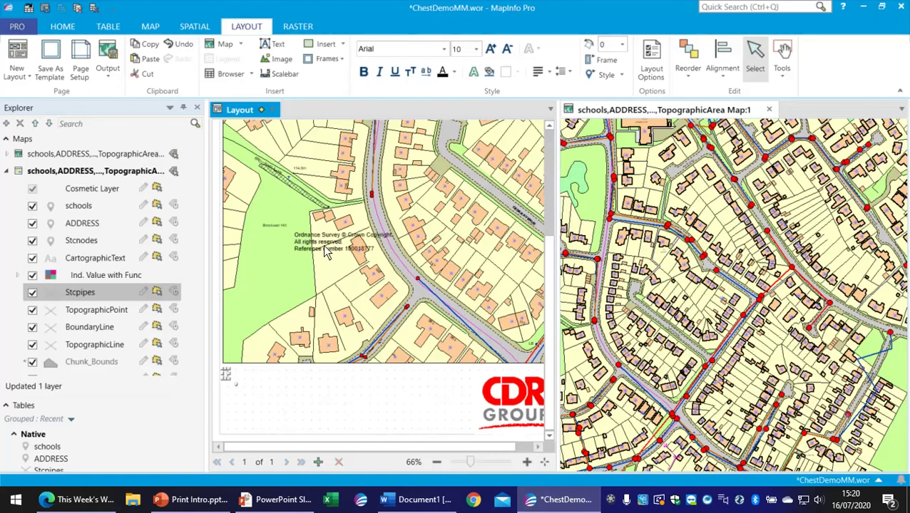
left_click_drag(338, 243, 320, 385)
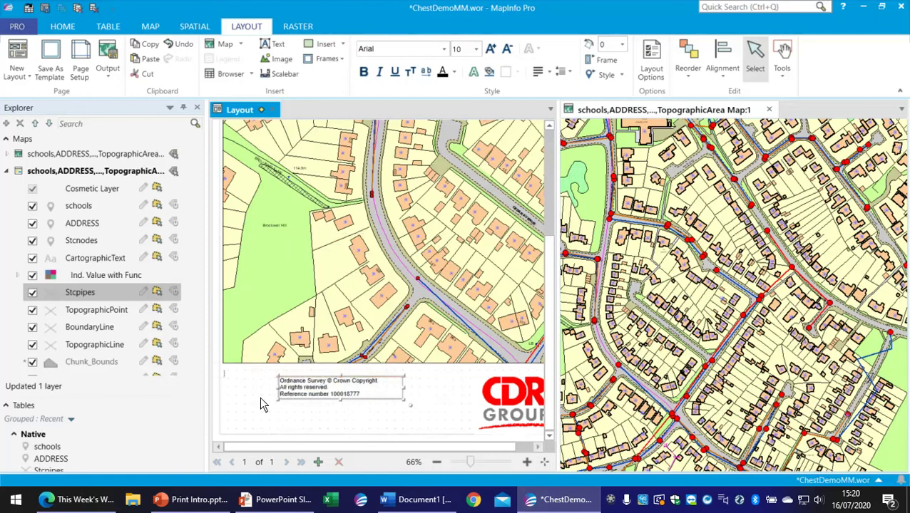
left_click(228, 378)
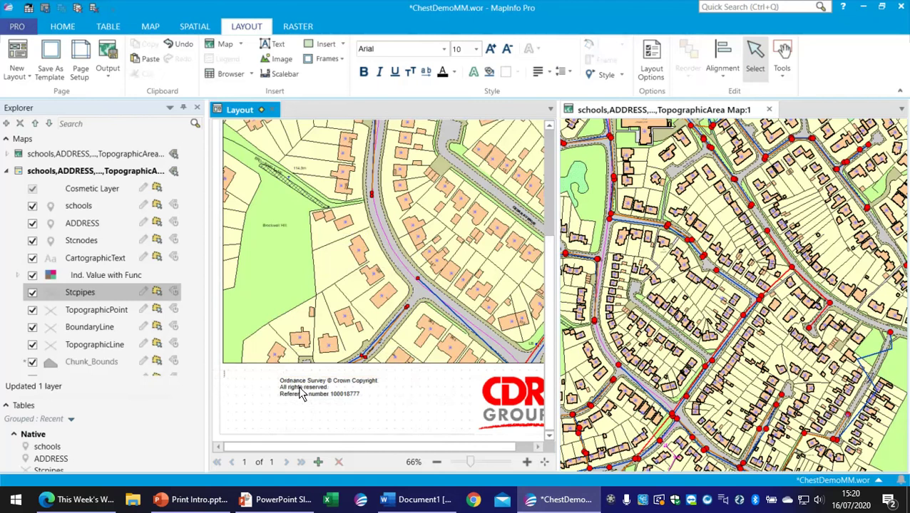
left_click_drag(300, 394, 245, 385)
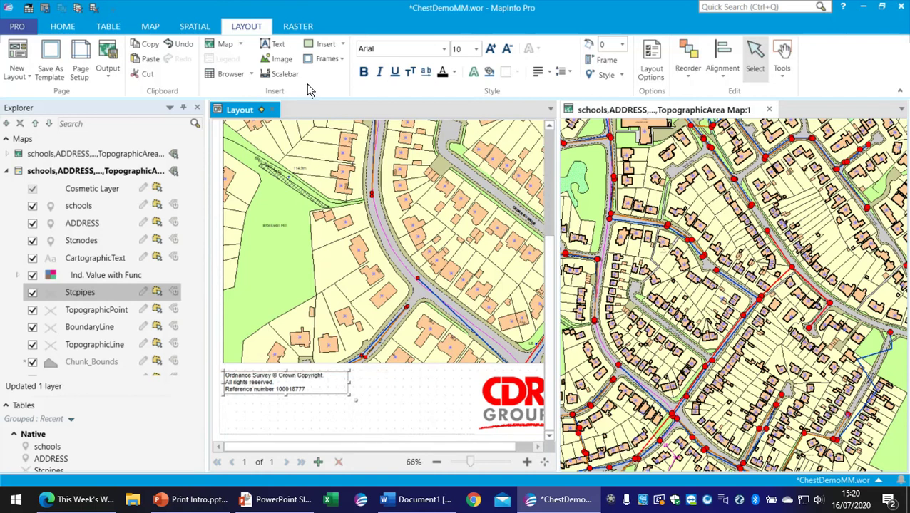
left_click(228, 425)
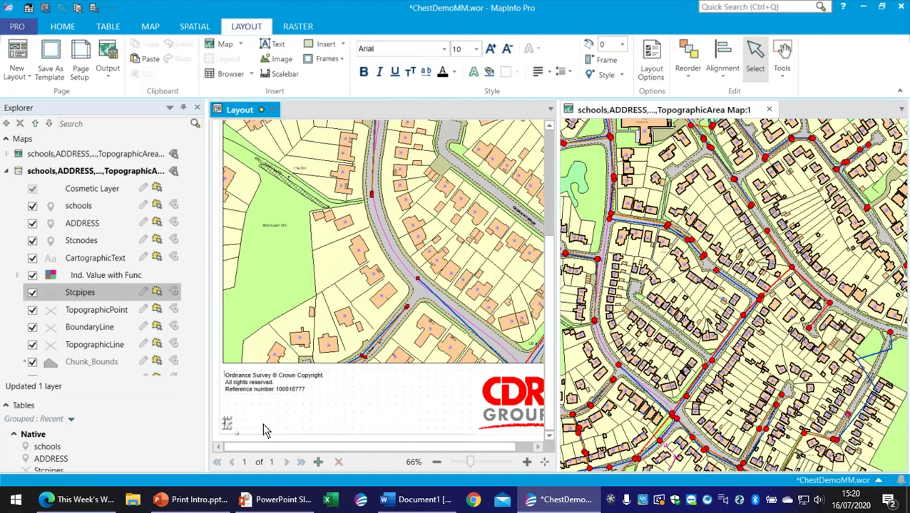
type("www.cdrgroup")
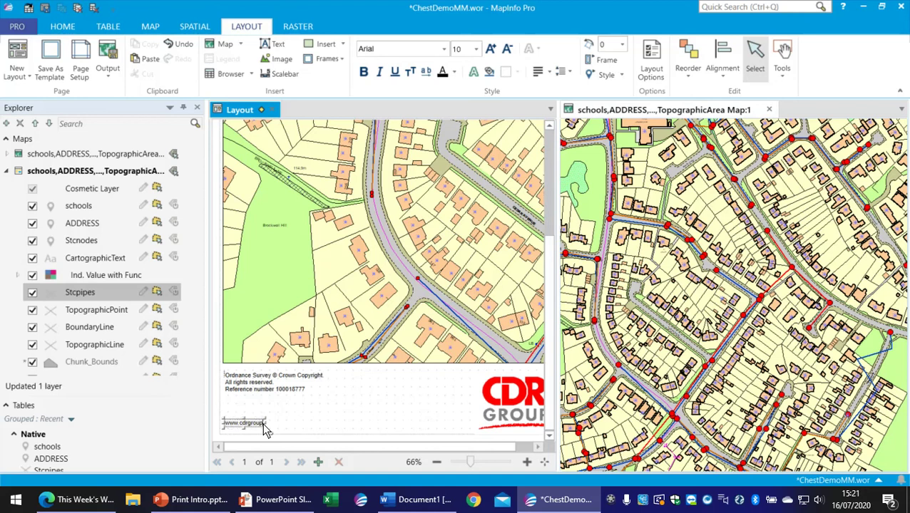
type(".co.uk")
left_click(304, 402)
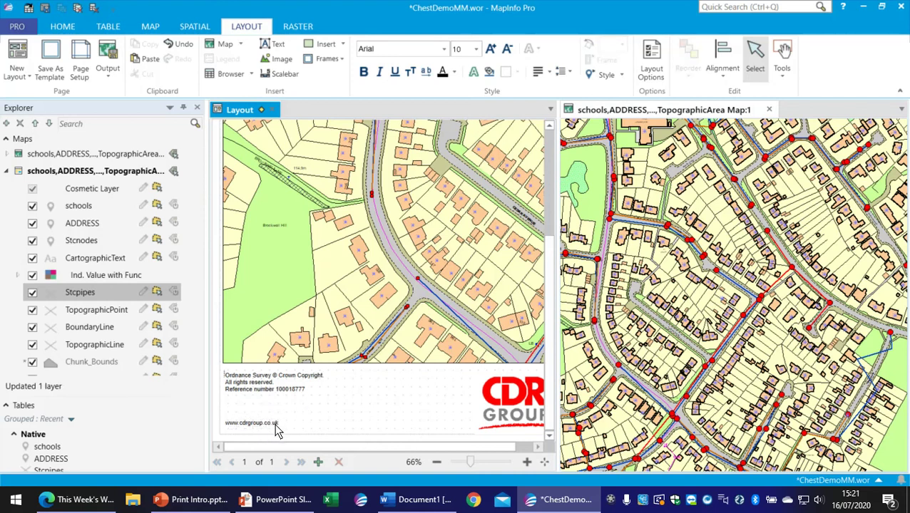
Step: Make the web address bold at 14 pt, then widen and zoom the layout pane
left_click(279, 426)
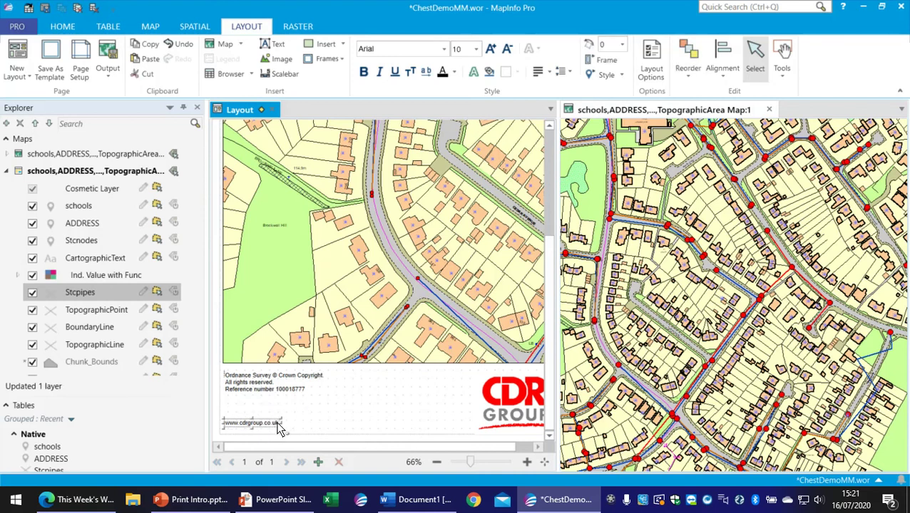
double_click(278, 427)
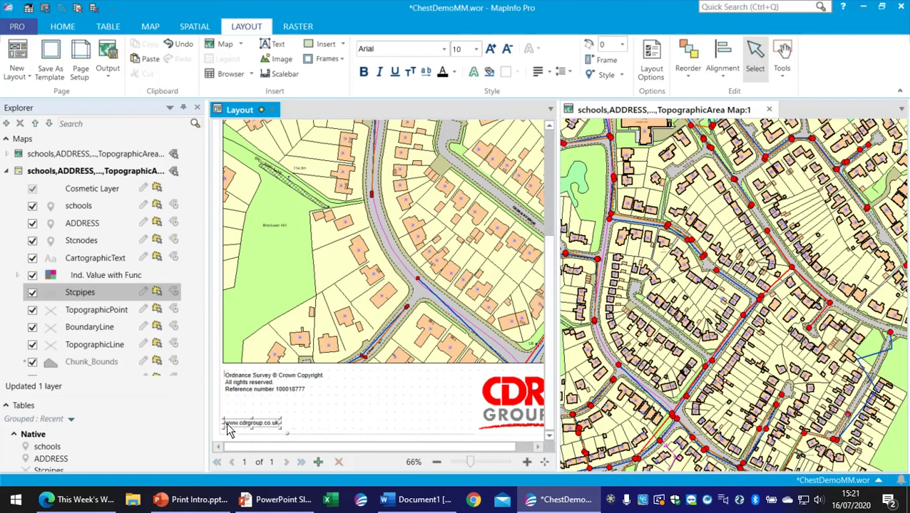
left_click_drag(227, 426, 294, 431)
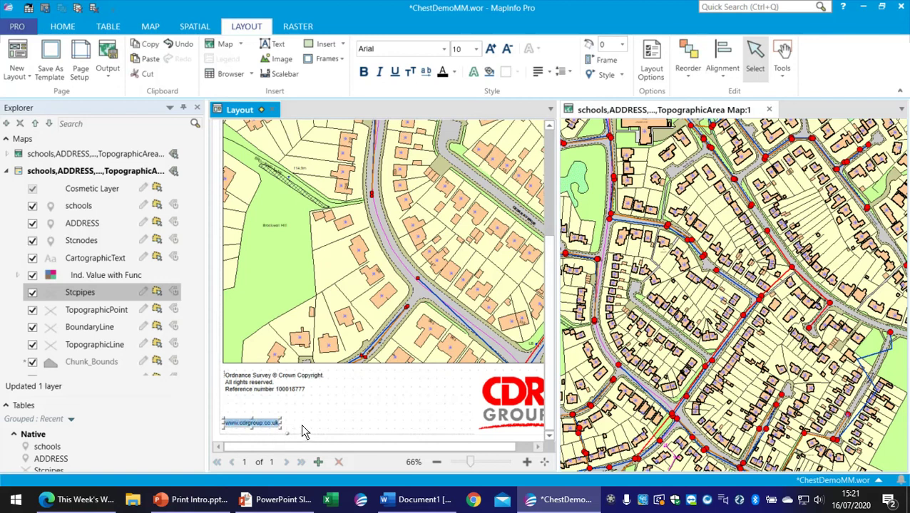
left_click(490, 50)
left_click(490, 49)
left_click(490, 50)
left_click(364, 71)
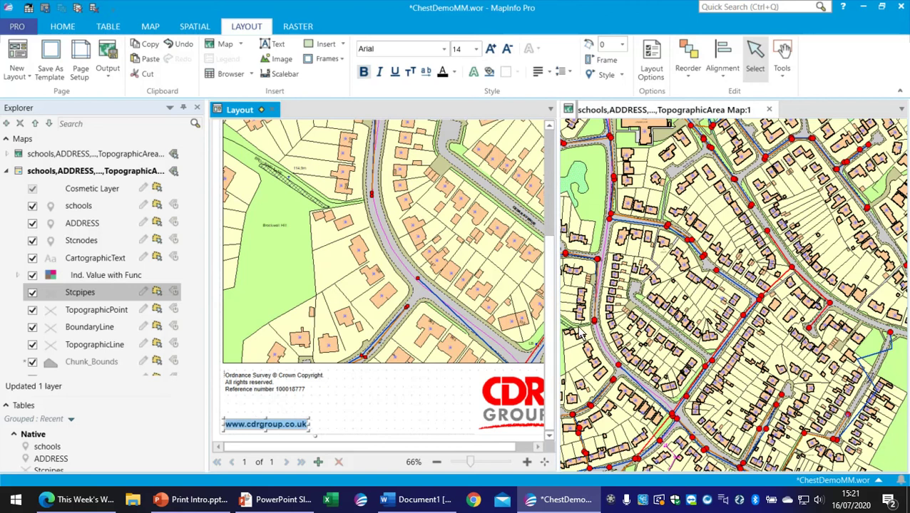
left_click_drag(557, 335, 610, 335)
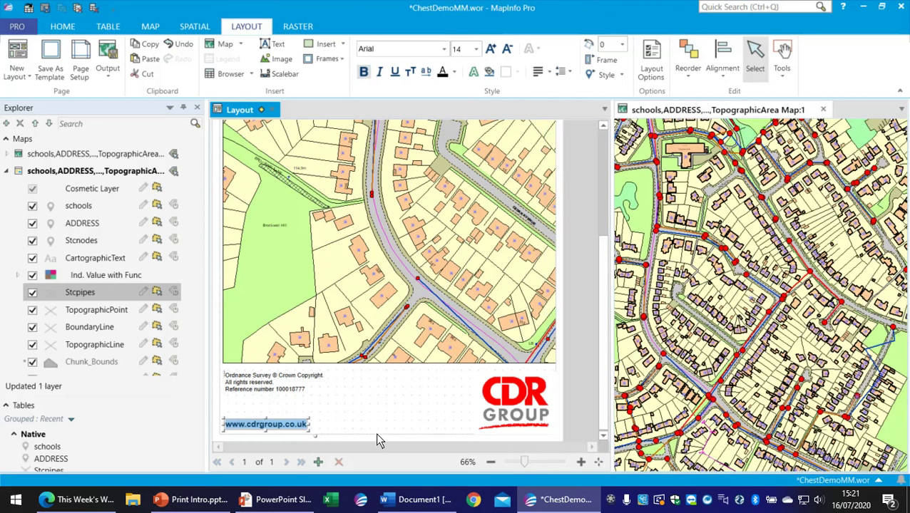
left_click(581, 462)
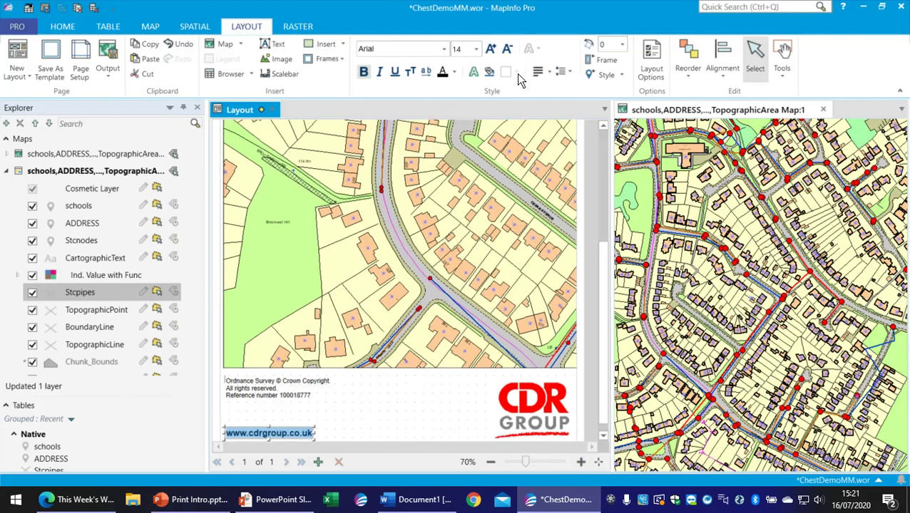
Step: Add a 26 pt 'Lovely Map' title between the web address and the CDR logo
key("Escape")
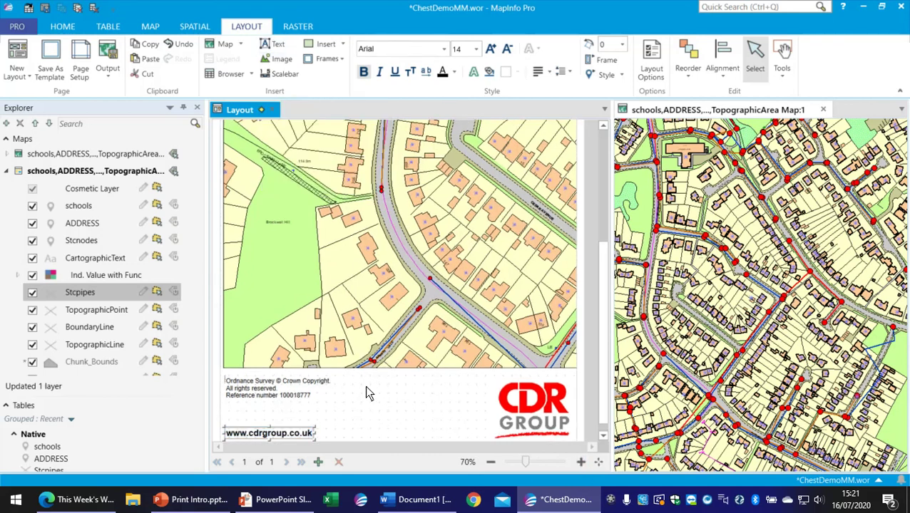
left_click(343, 426)
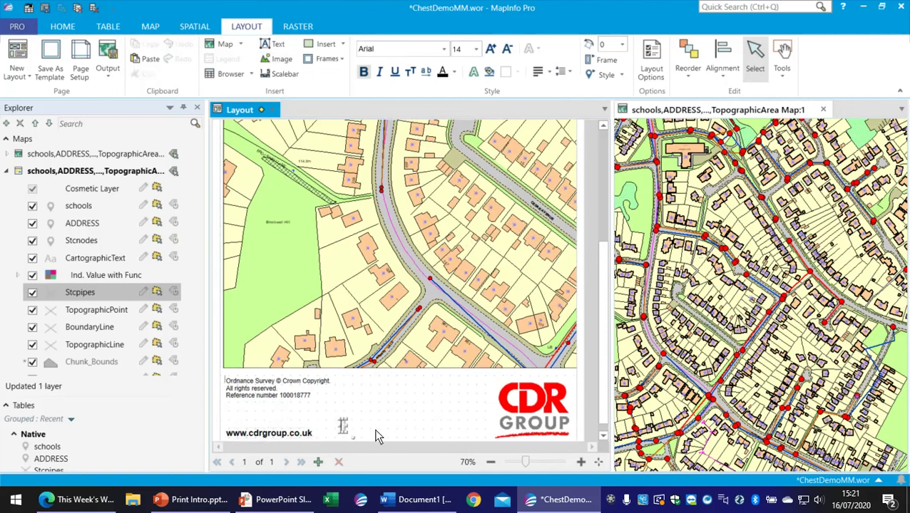
type("Lovely Map")
left_click(491, 49)
double_click(490, 49)
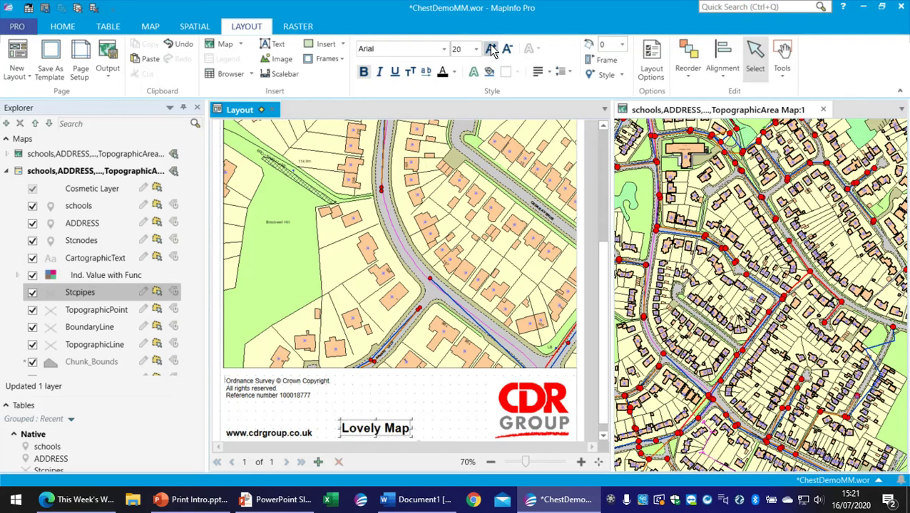
left_click(491, 48)
left_click_drag(392, 426, 410, 417)
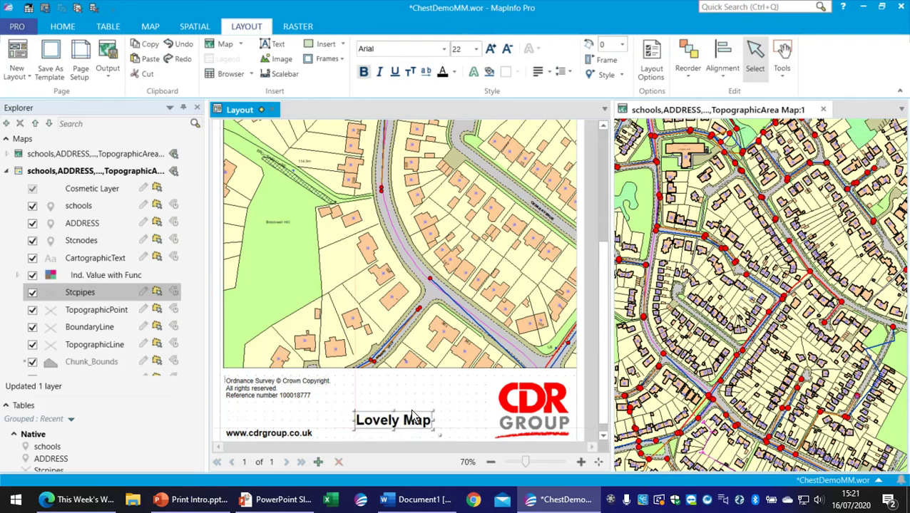
left_click(405, 395)
left_click(490, 50)
left_click(489, 49)
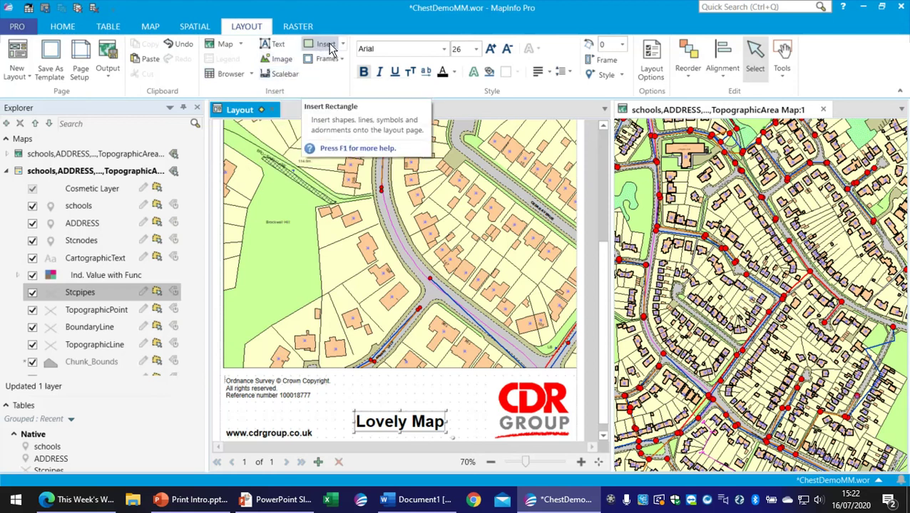
Step: Create a scale bar for Map:2 with a round 0.05 km length and the 1:1,015 scale shown
left_click(275, 77)
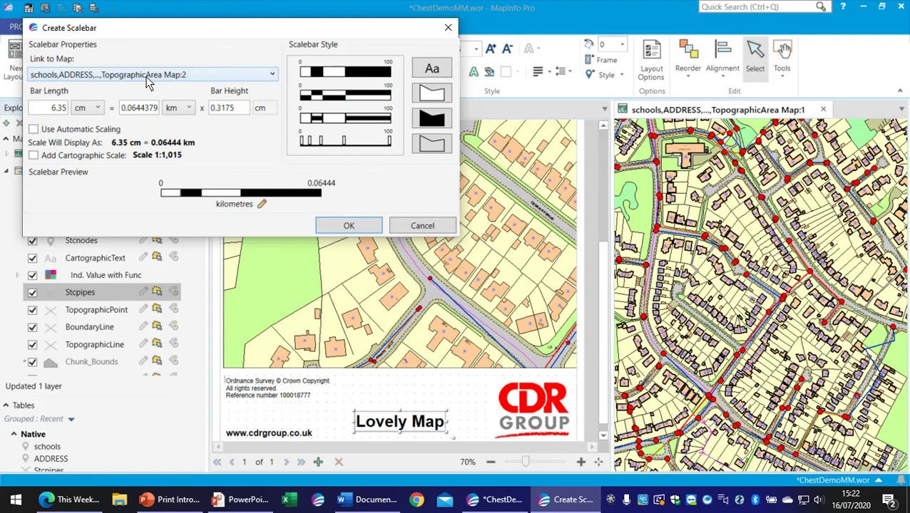
left_click(263, 75)
left_click(264, 77)
left_click(33, 130)
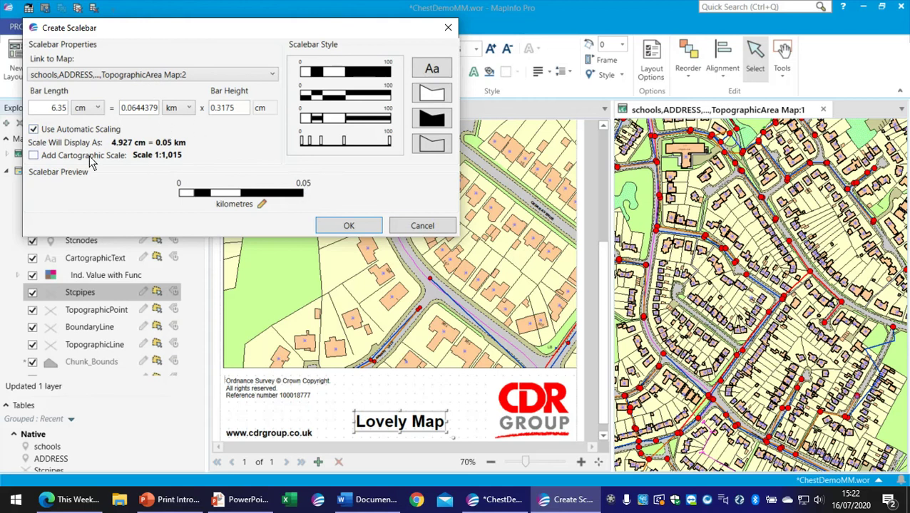
left_click(33, 155)
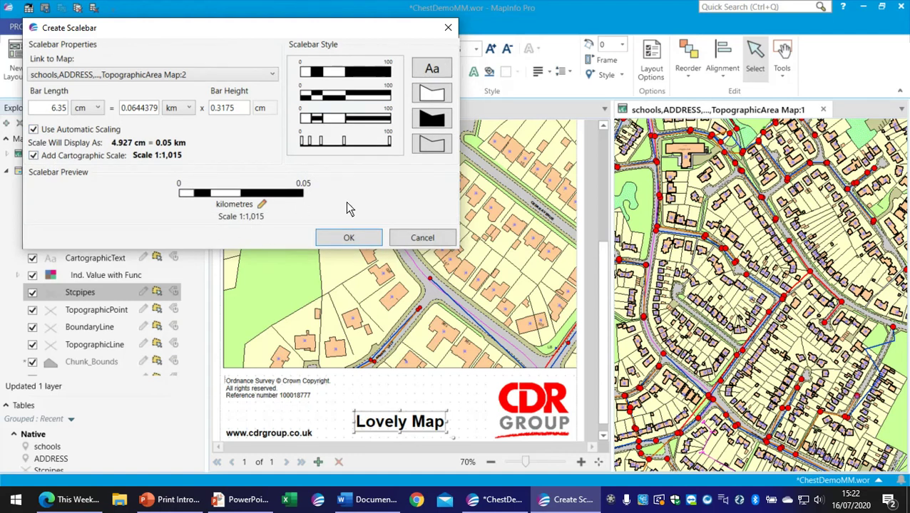
left_click(355, 238)
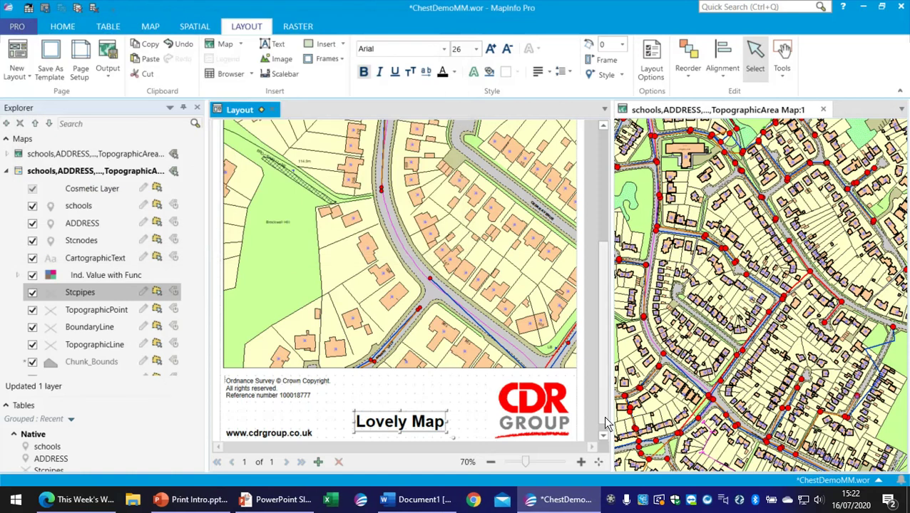
Step: Move the scale bar from the page top down into the footer above the title
scroll(499, 367, "down", 3)
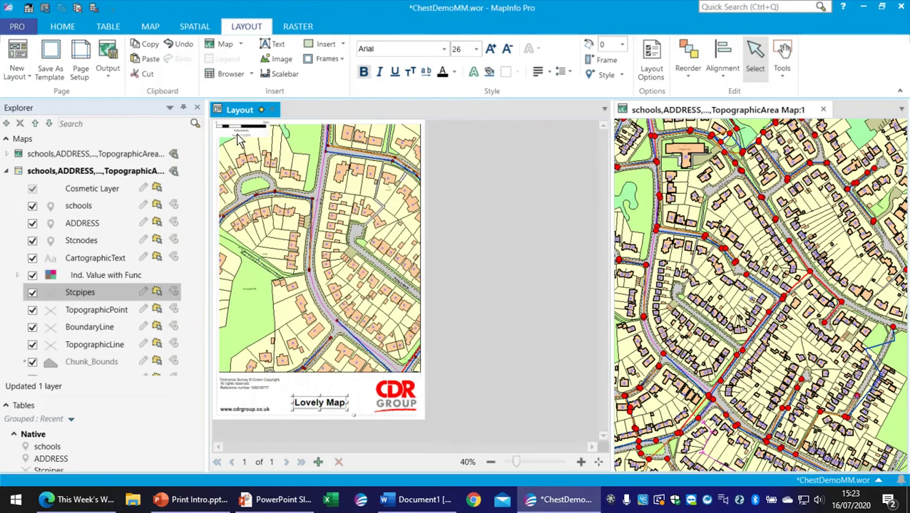
left_click_drag(236, 135, 321, 393)
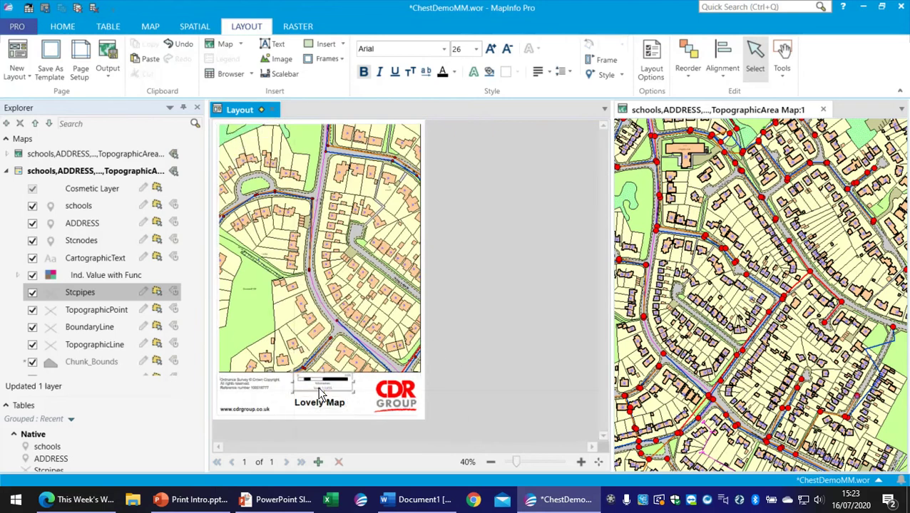
left_click(581, 462)
left_click(581, 462)
scroll(553, 380, "up", 1)
scroll(545, 375, "down", 3)
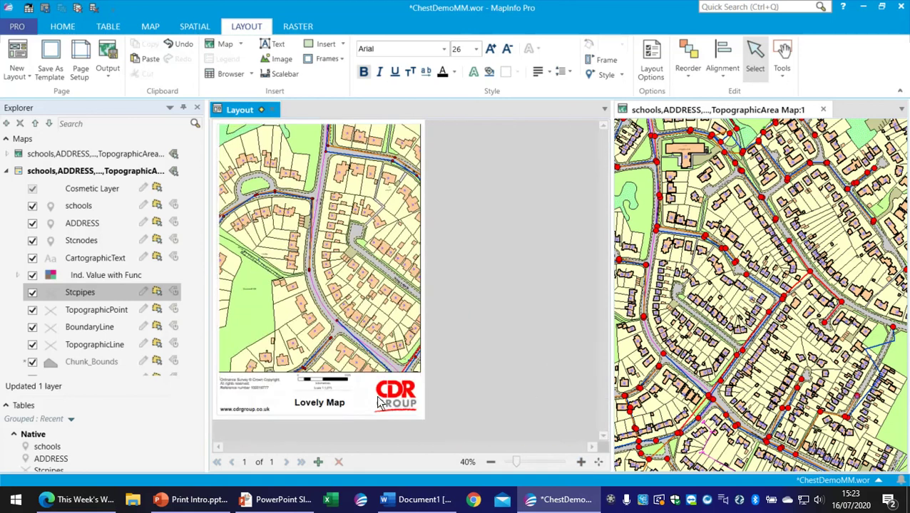
scroll(358, 395, "up", 1)
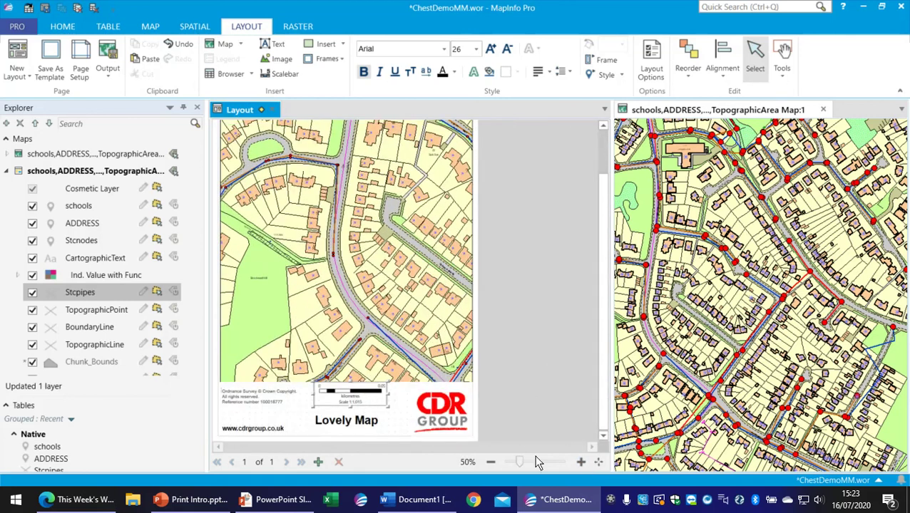
left_click(358, 396)
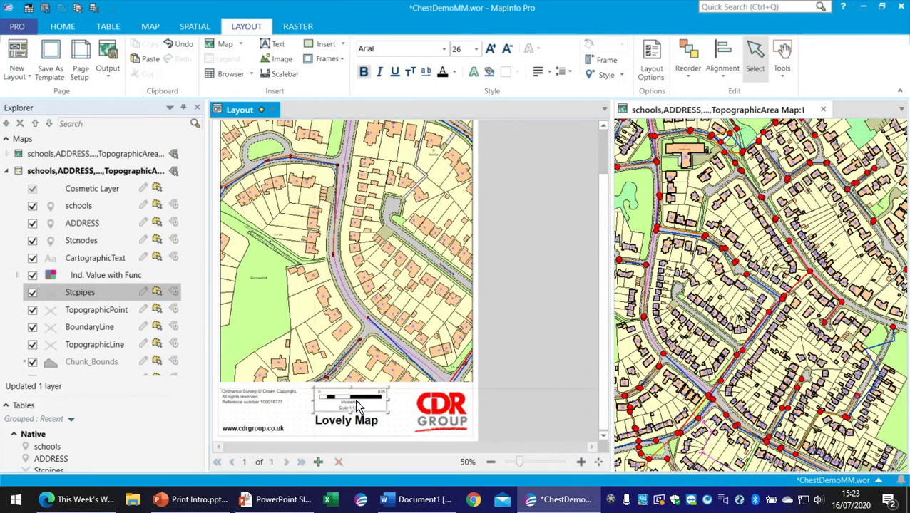
Step: Nudge the Lovely Map title slightly lower in the footer
left_click(357, 422)
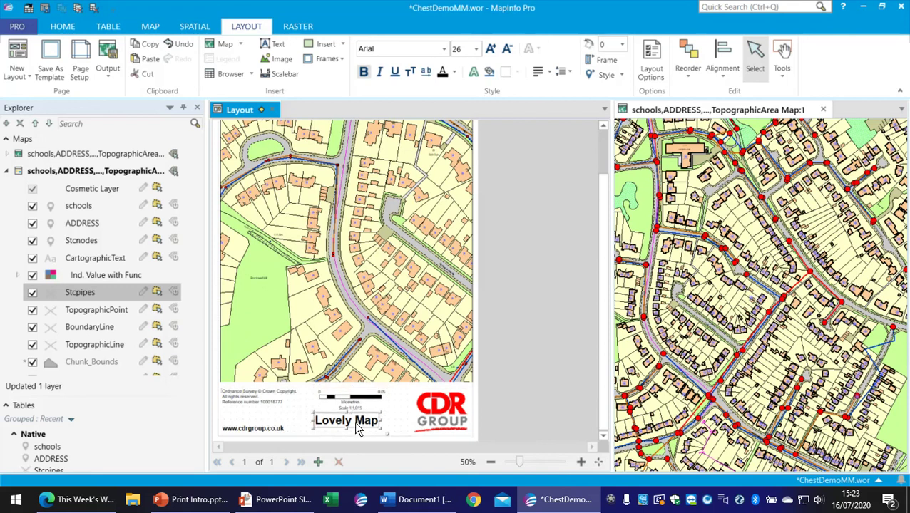
left_click_drag(358, 428, 362, 433)
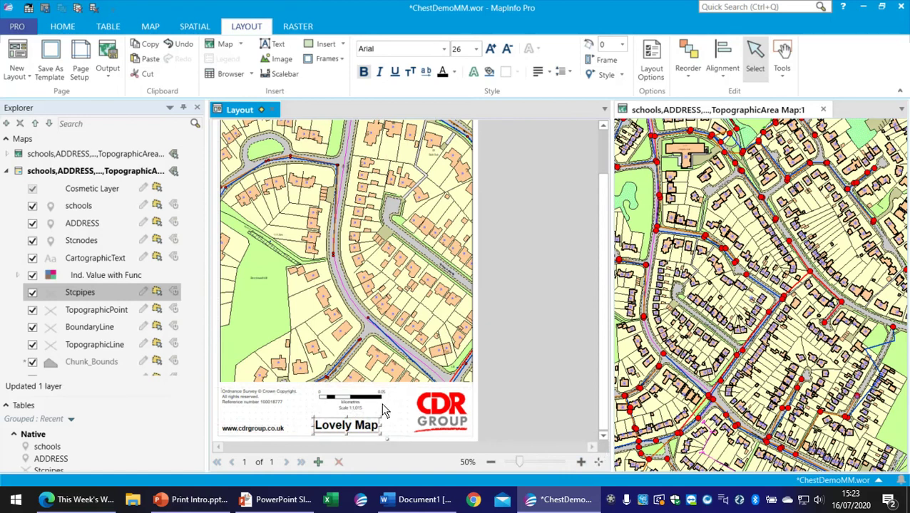
scroll(385, 412, "up", 1)
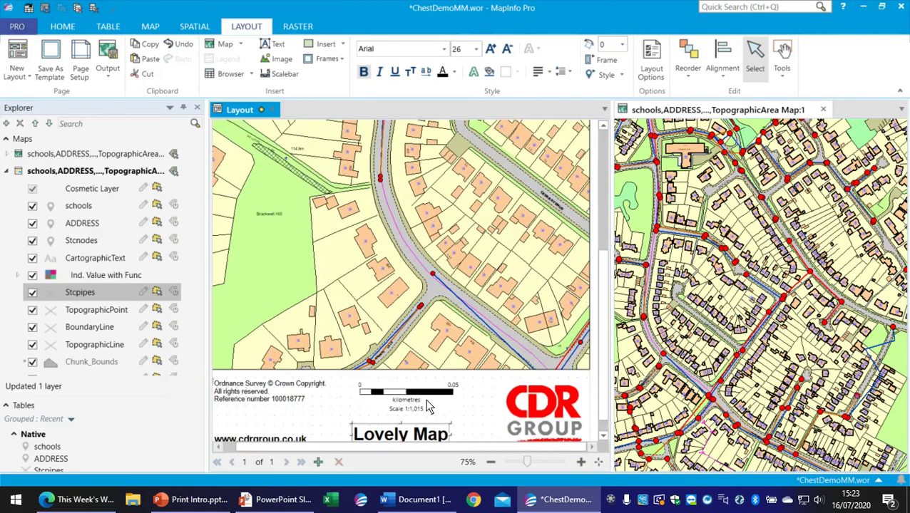
left_click(412, 401)
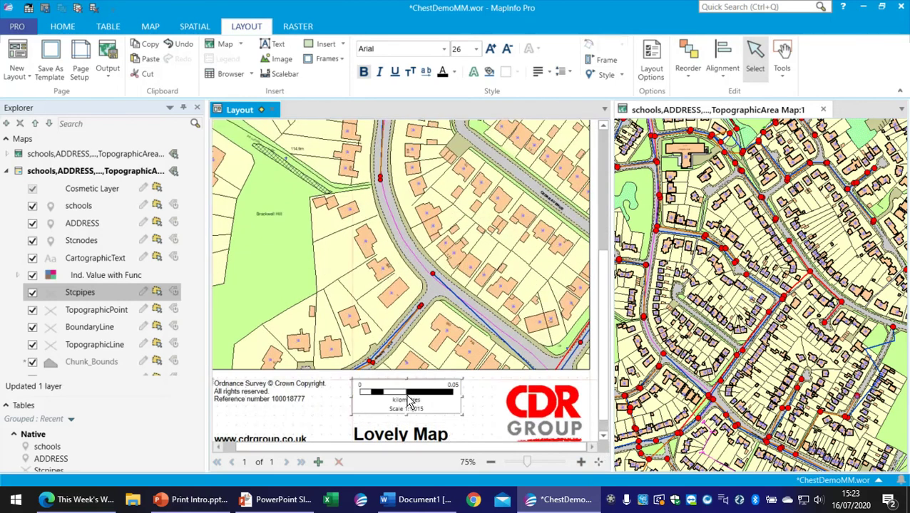
left_click(427, 418)
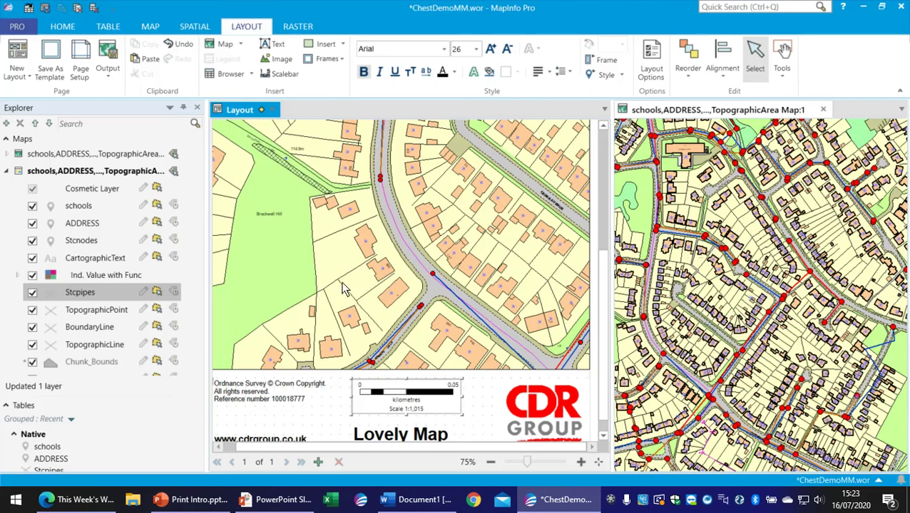
Step: Set the layout's map frame to a 1:1,250 cartographic scale, so the scale bar reads 0.1 km
left_click(370, 257)
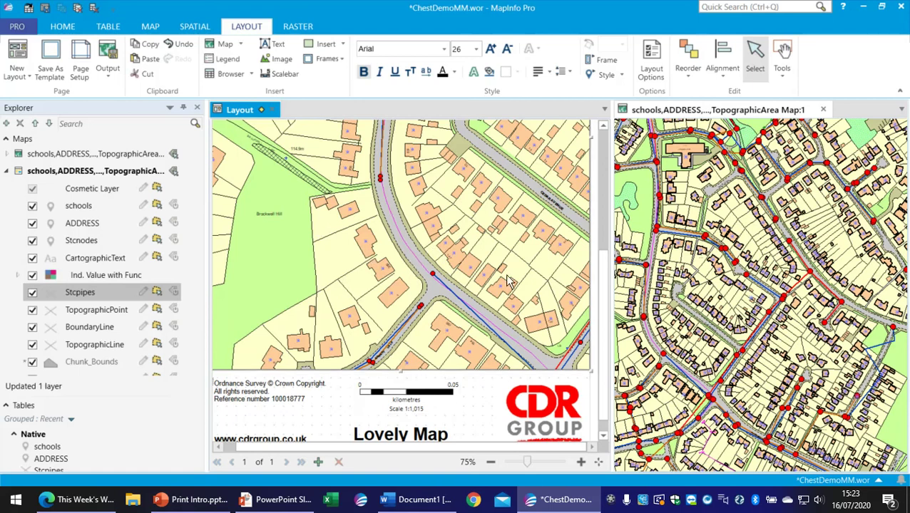
double_click(368, 227)
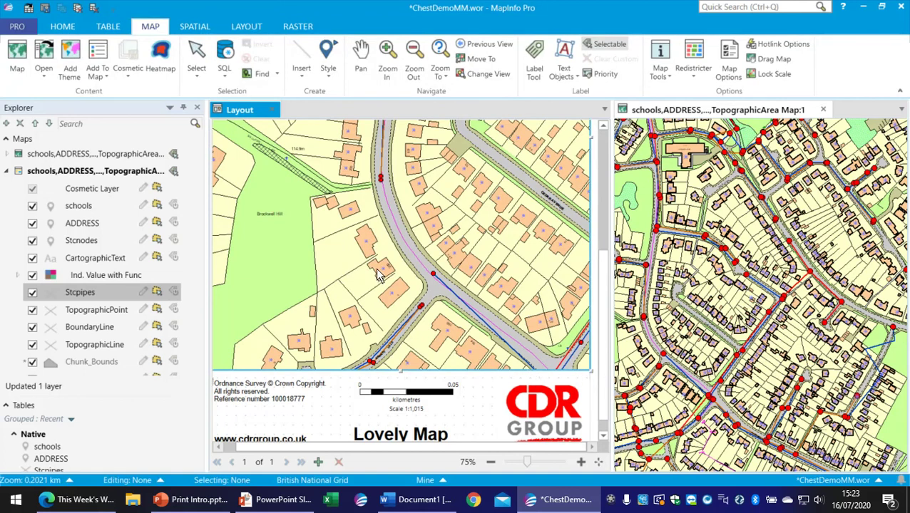
right_click(383, 225)
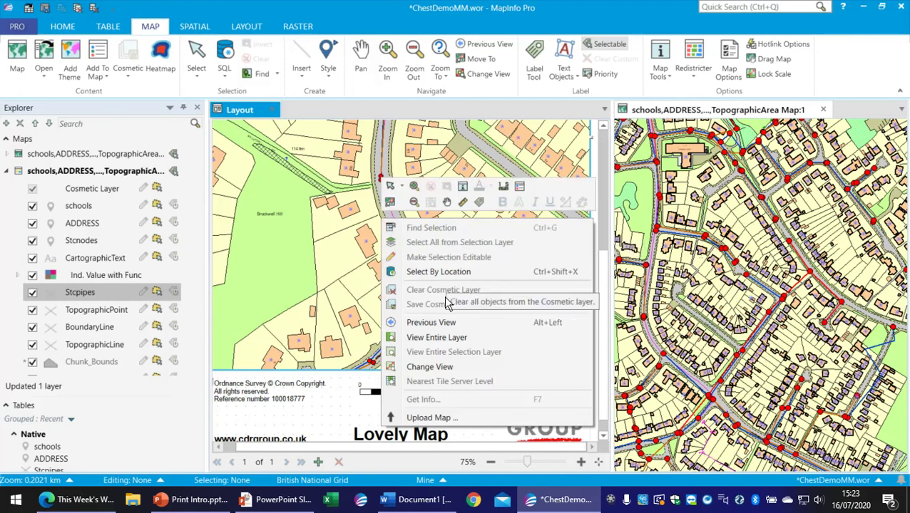
left_click(431, 367)
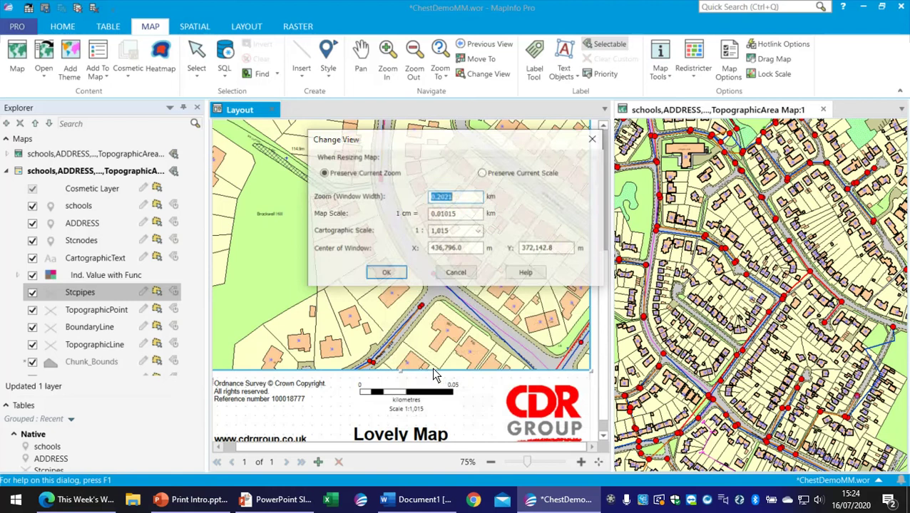
left_click(478, 233)
left_click(478, 233)
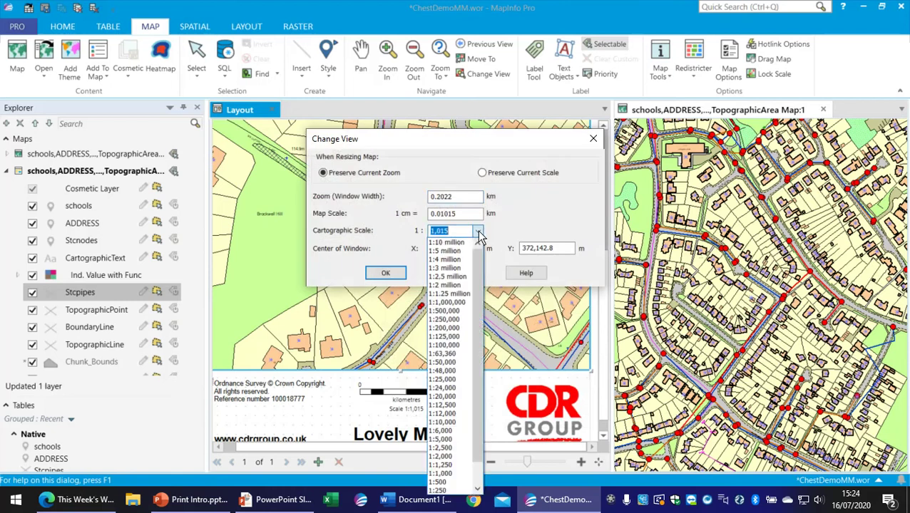
left_click(462, 467)
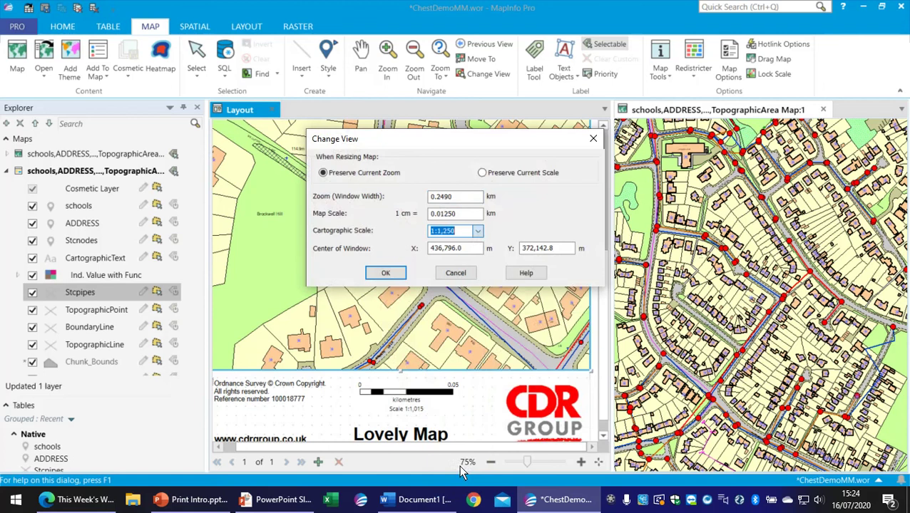
left_click(385, 274)
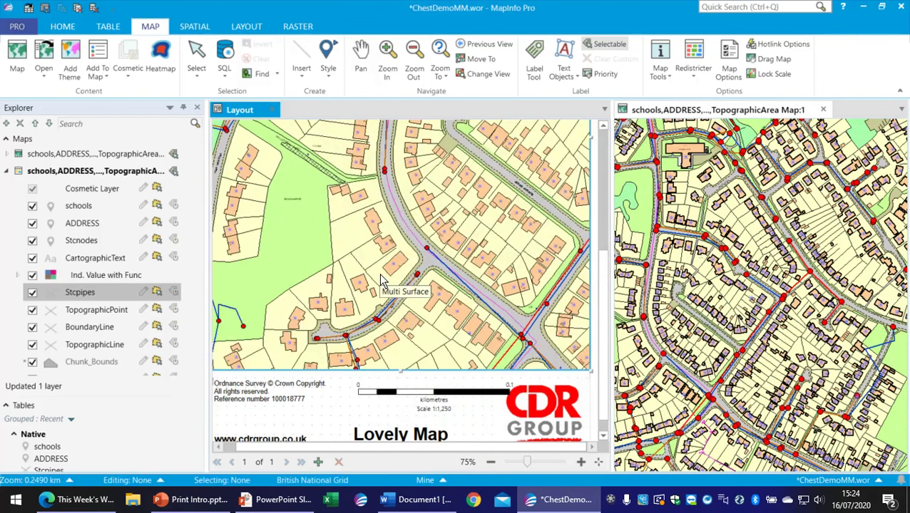
left_click(432, 401)
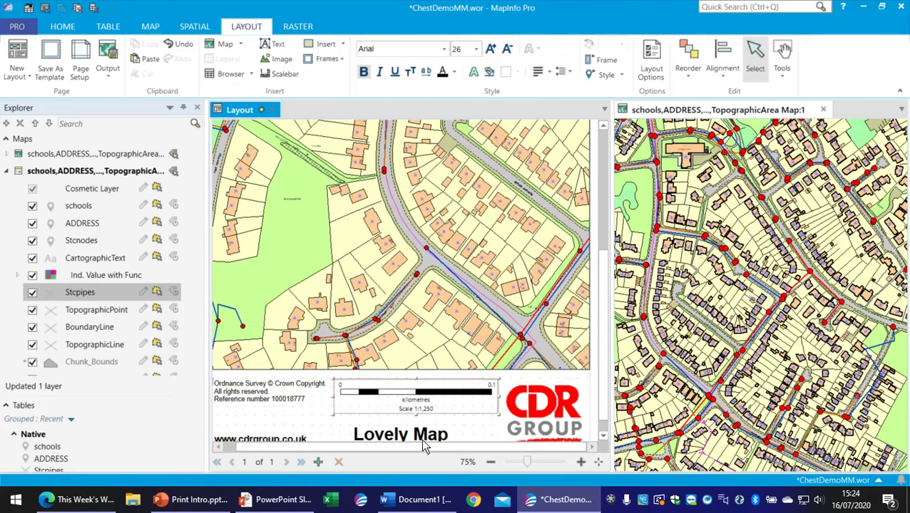
Step: Shorten the scale bar to 4 cm (0–0.05 km) and shift it slightly right
double_click(435, 402)
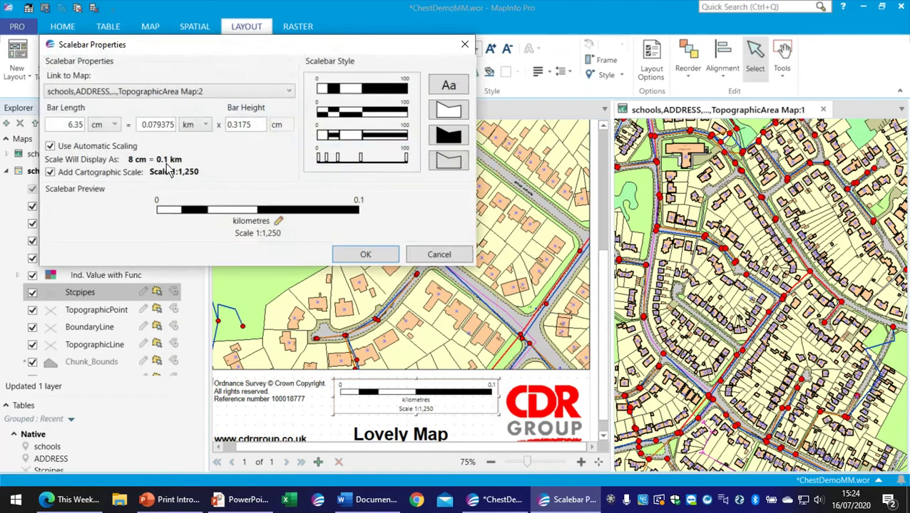
left_click_drag(66, 127, 85, 129)
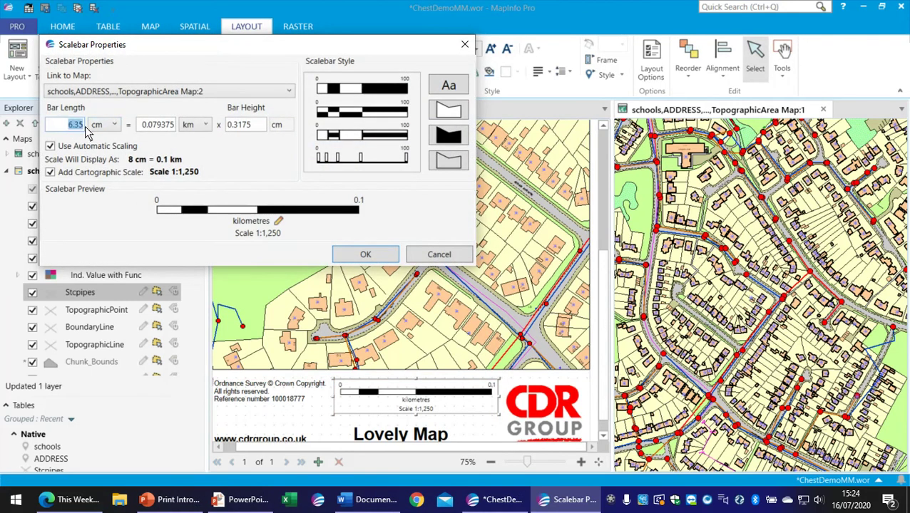
type("4")
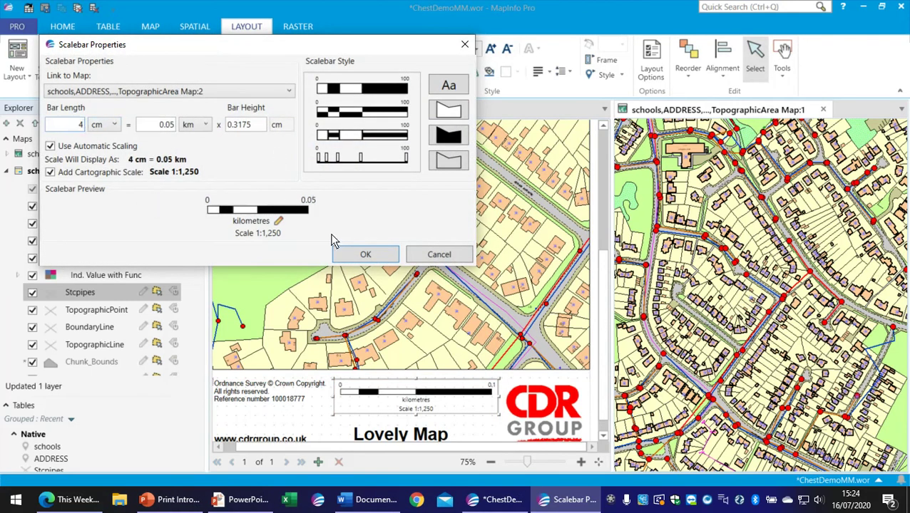
left_click(356, 258)
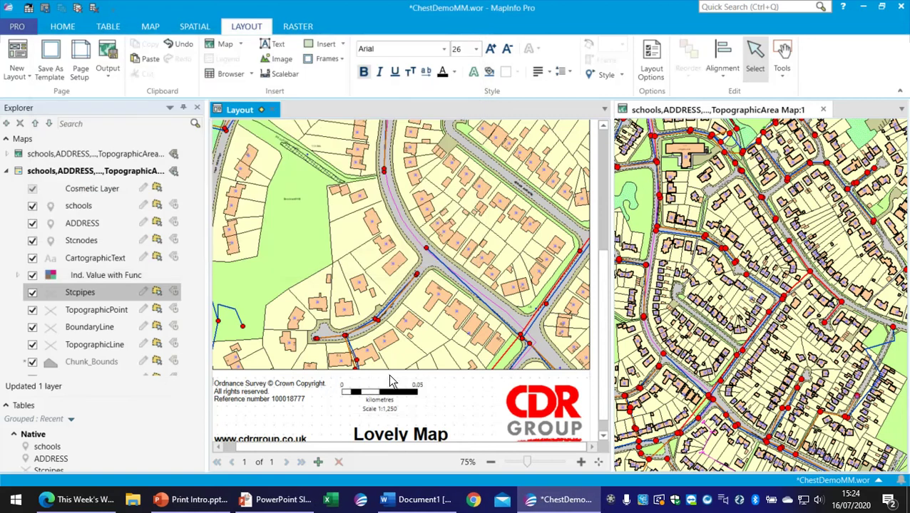
left_click_drag(391, 390, 408, 390)
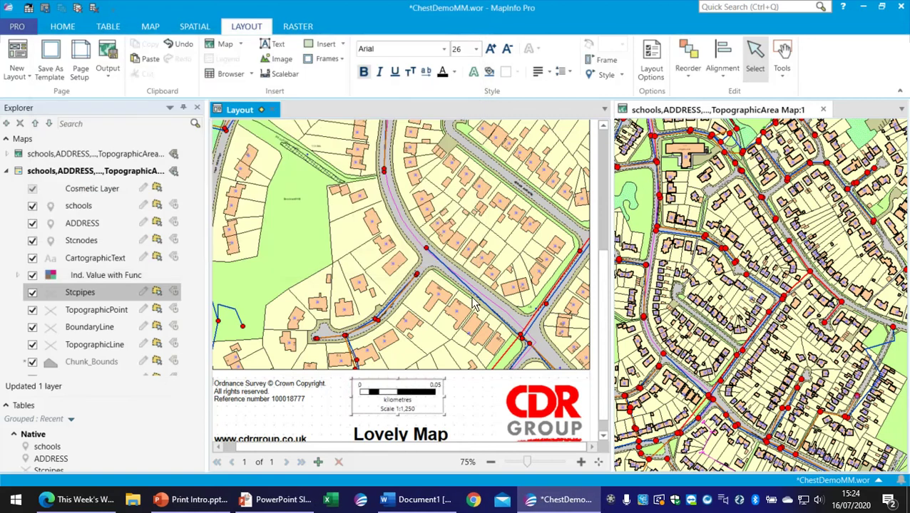
Step: Fit the whole layout page in view and widen the separate map window
left_click_drag(603, 413, 601, 376)
left_click(598, 462)
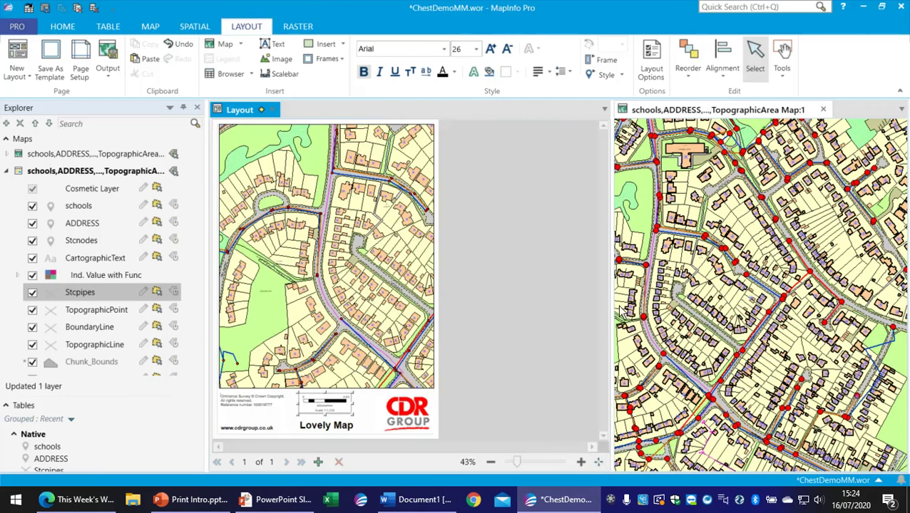
left_click_drag(611, 314, 531, 310)
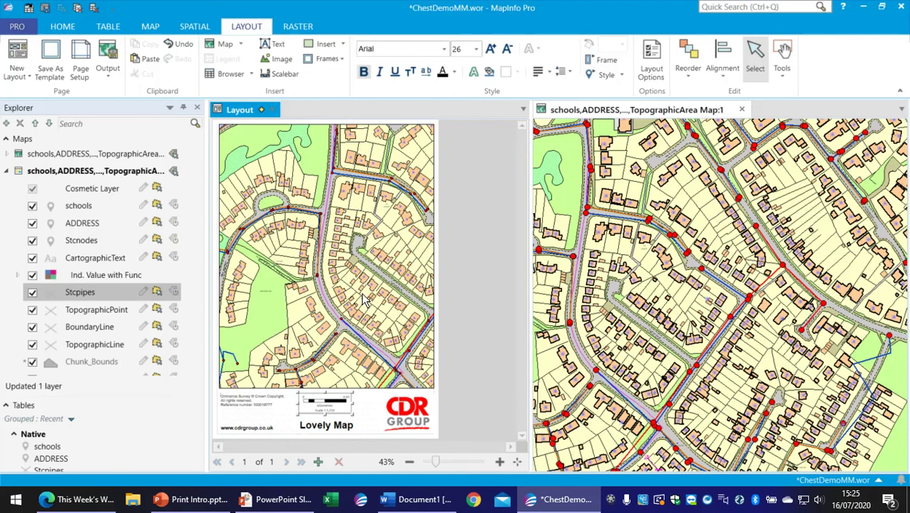
Step: Save the workspace as ChestDemoMMLayout.wor in the Data folder
left_click(62, 29)
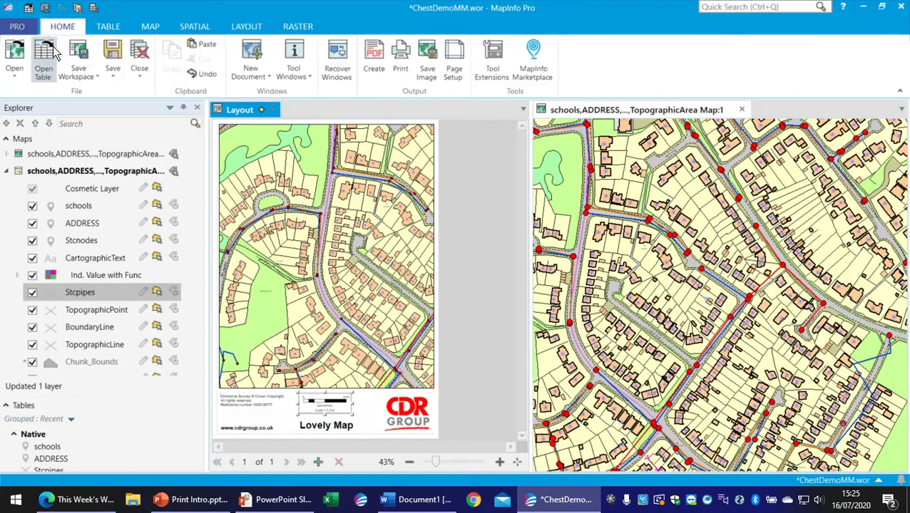
left_click(78, 77)
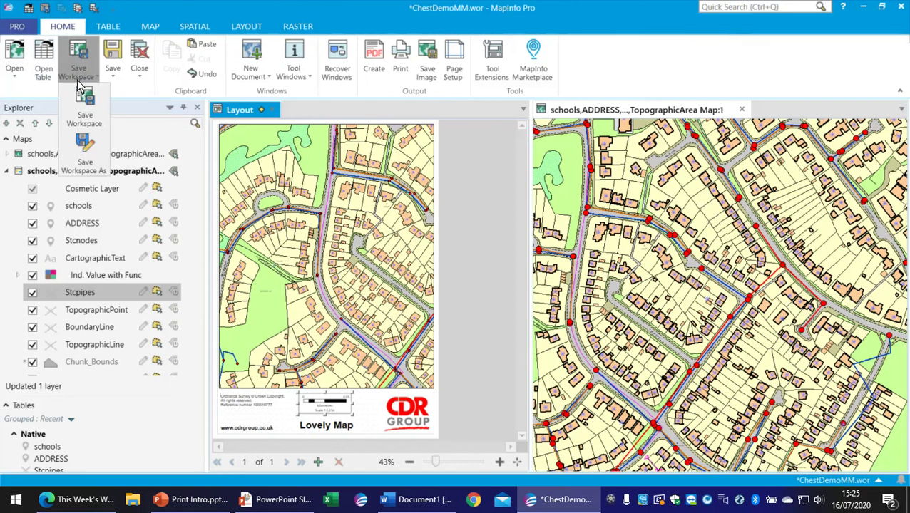
left_click(98, 155)
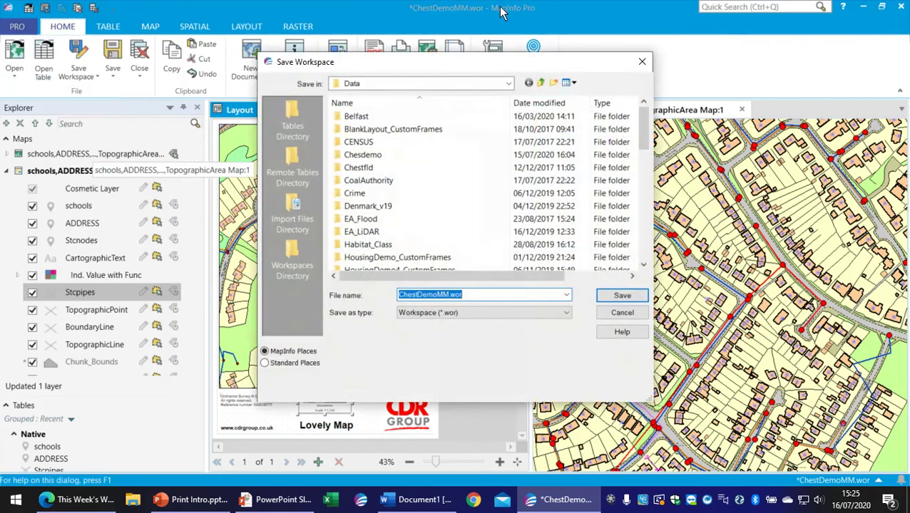
left_click(462, 297)
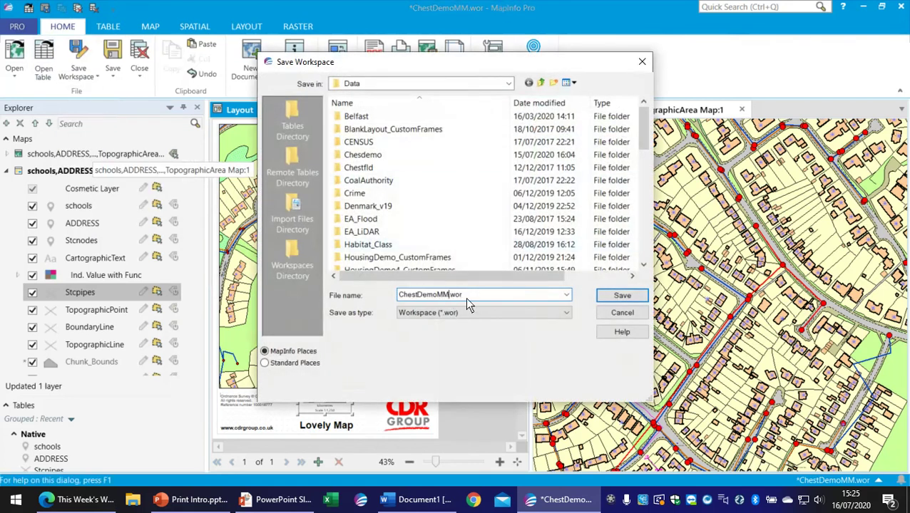
type("Layout")
left_click(623, 296)
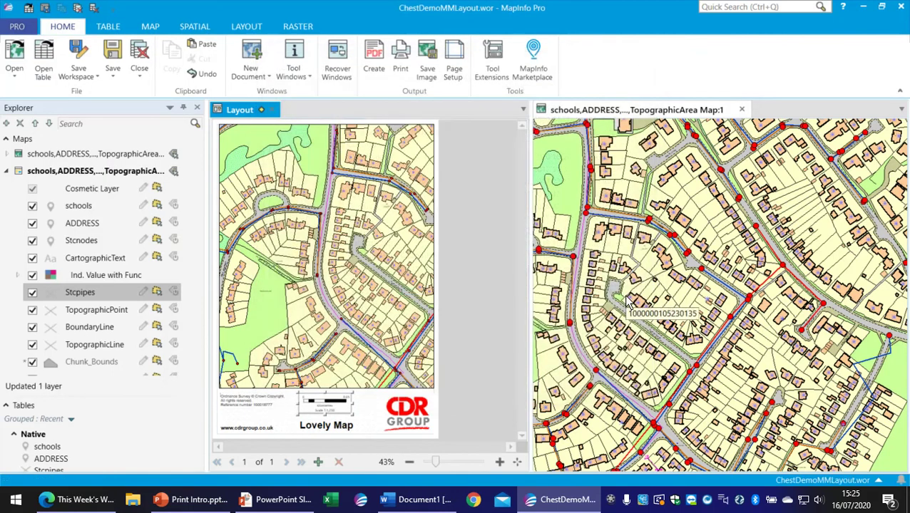
Step: Close all tables and the workspace, then reopen ChestDemoMMLayout.wor from Recent Files
left_click(78, 10)
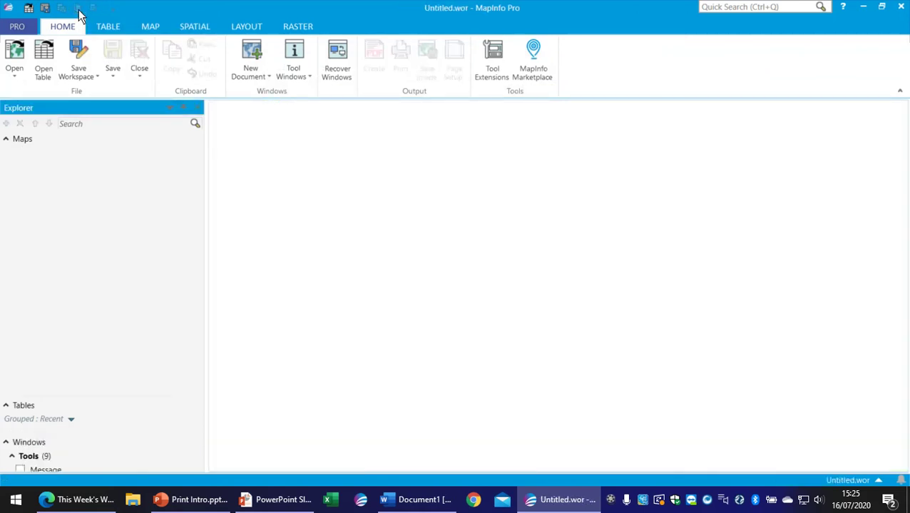
left_click(14, 59)
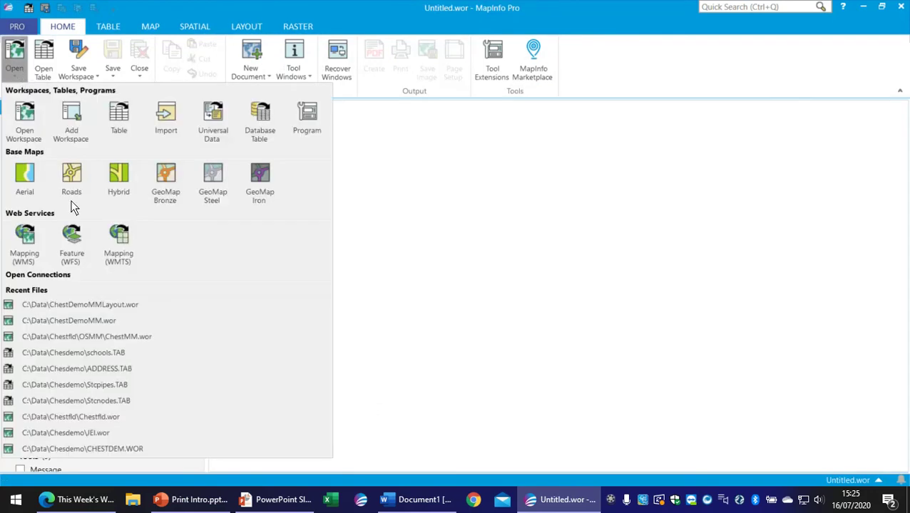
left_click(91, 305)
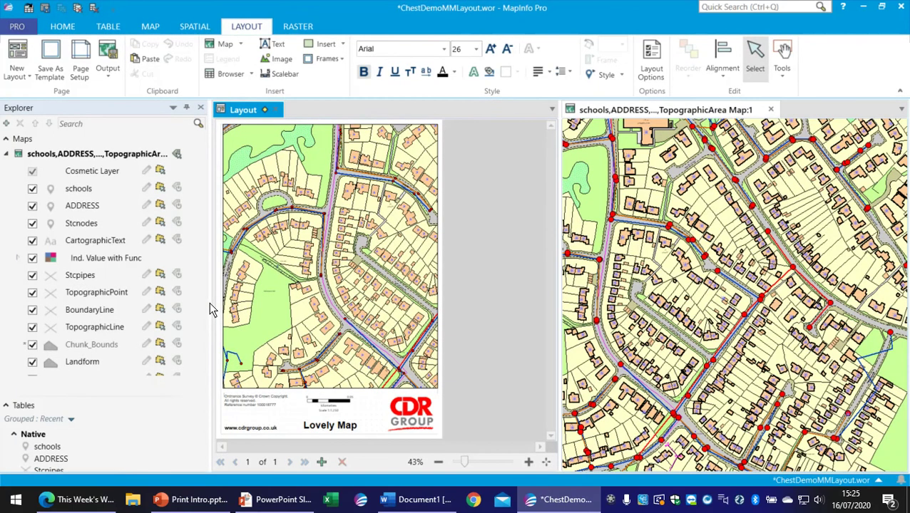
Step: Pan the separate map window south to another stretch of streets and zoom in
mouse_move(760, 255)
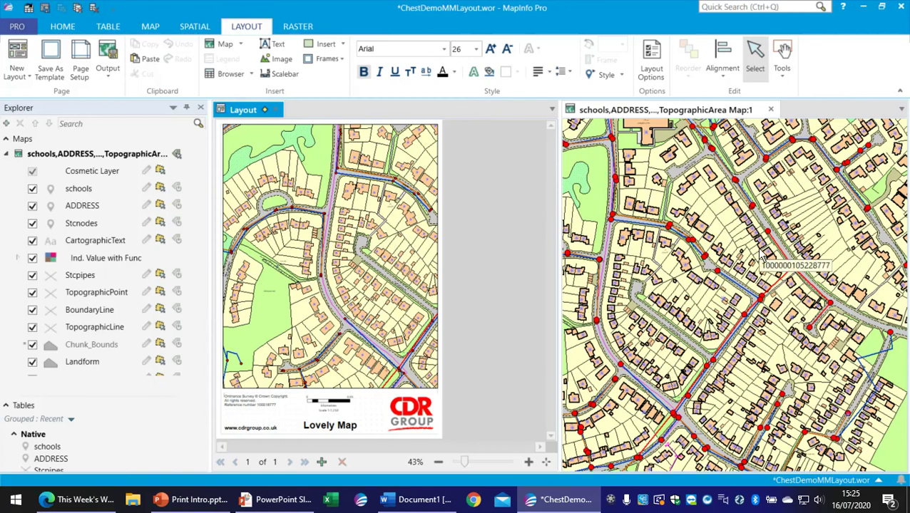
left_click(672, 114)
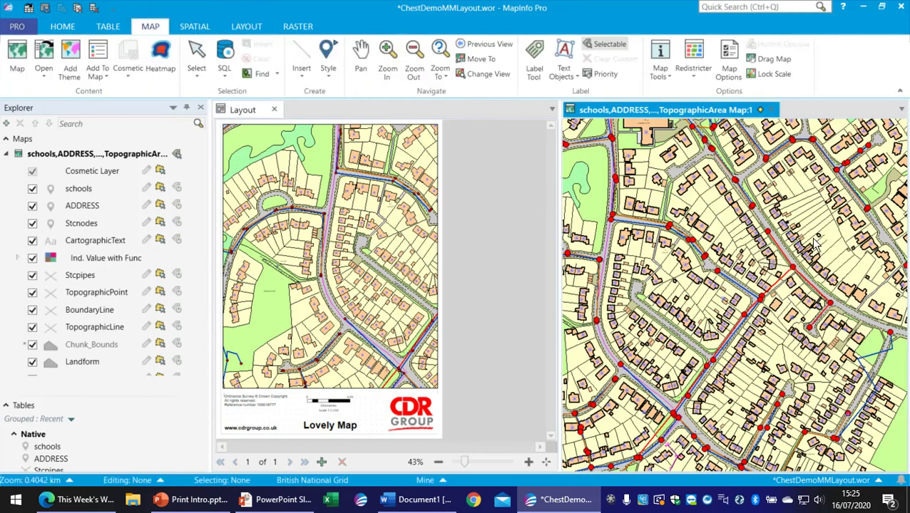
left_click_drag(800, 236, 768, 267)
key("Down")
key("Down")
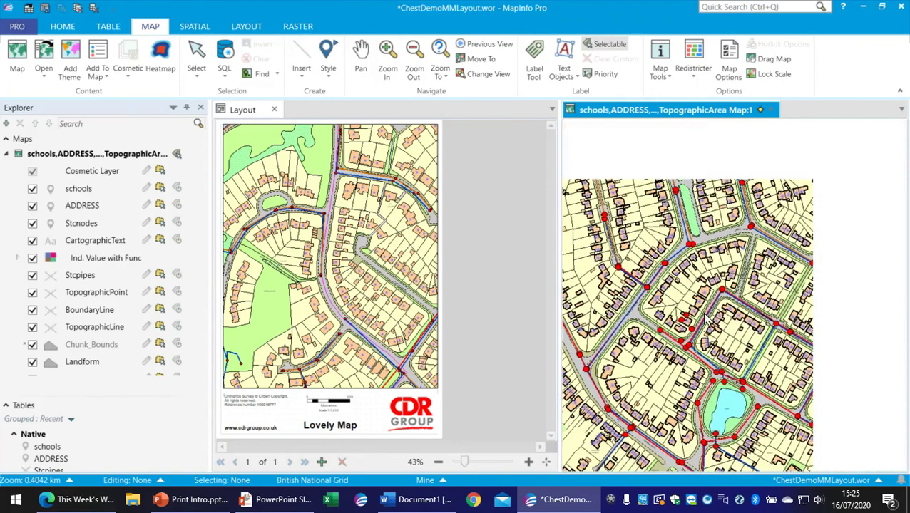
scroll(779, 246, "up", 1)
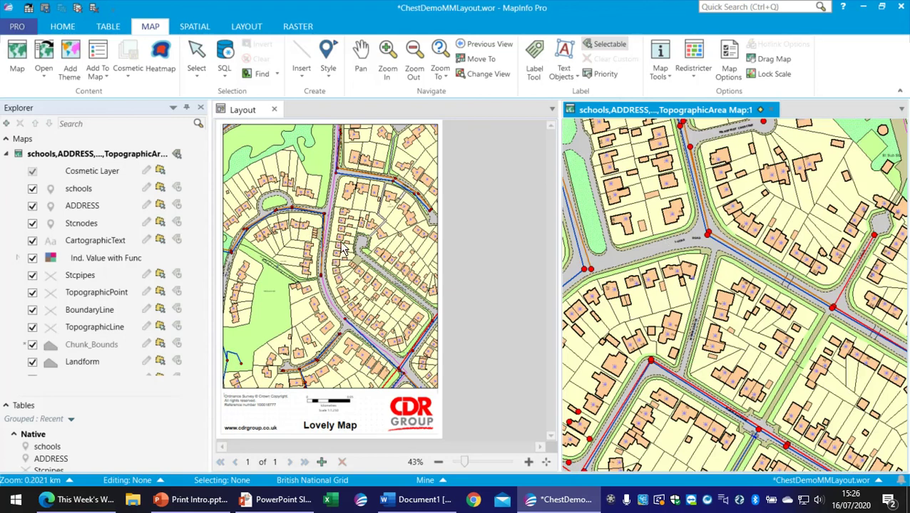
Step: Rename the separate map window to Chesterfield
right_click(55, 161)
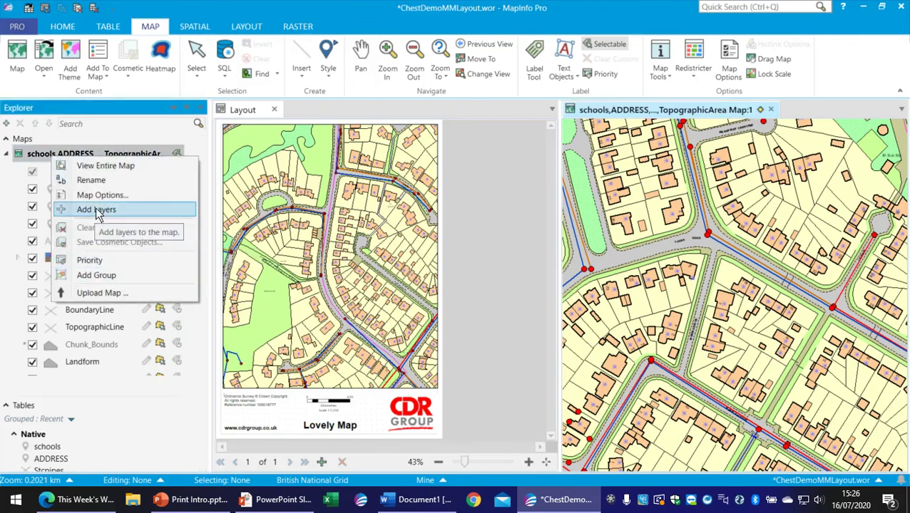
left_click(100, 182)
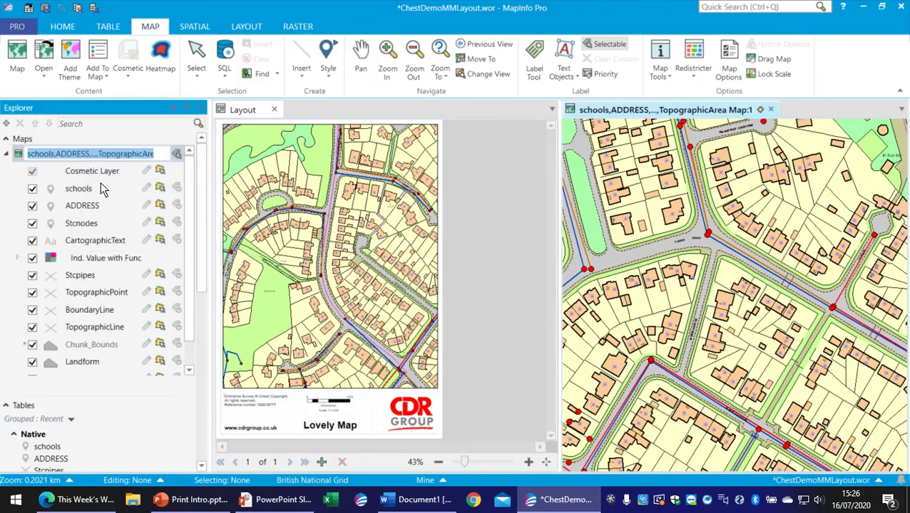
type("Chesterfield")
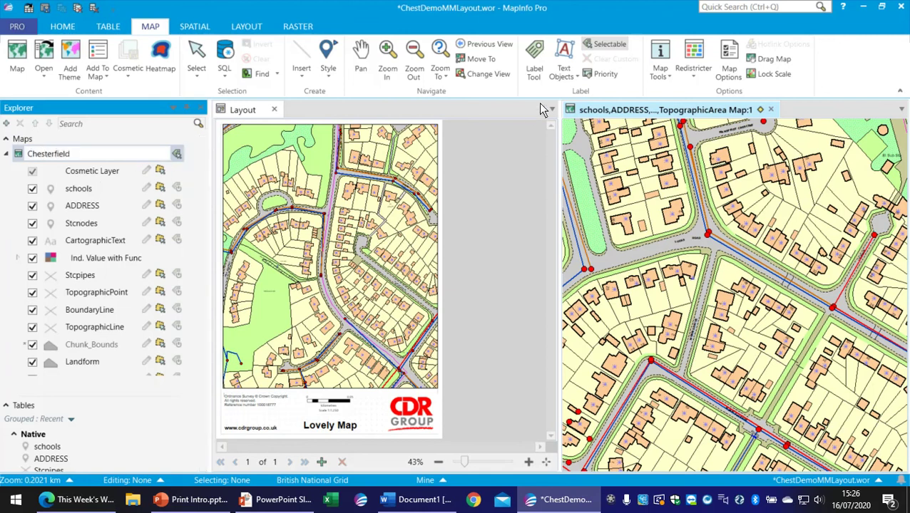
left_click(615, 113)
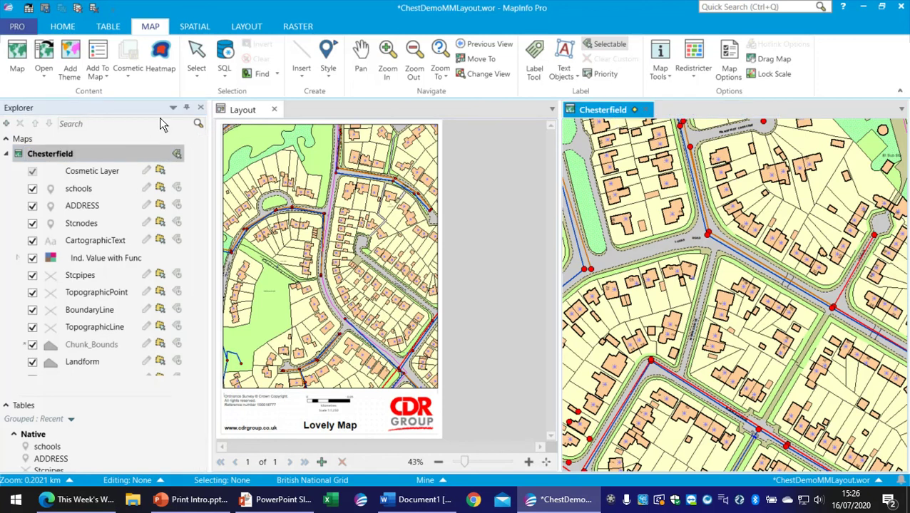
Step: Rename the layout's framed map to Layout, giving Layout:2
left_click(6, 156)
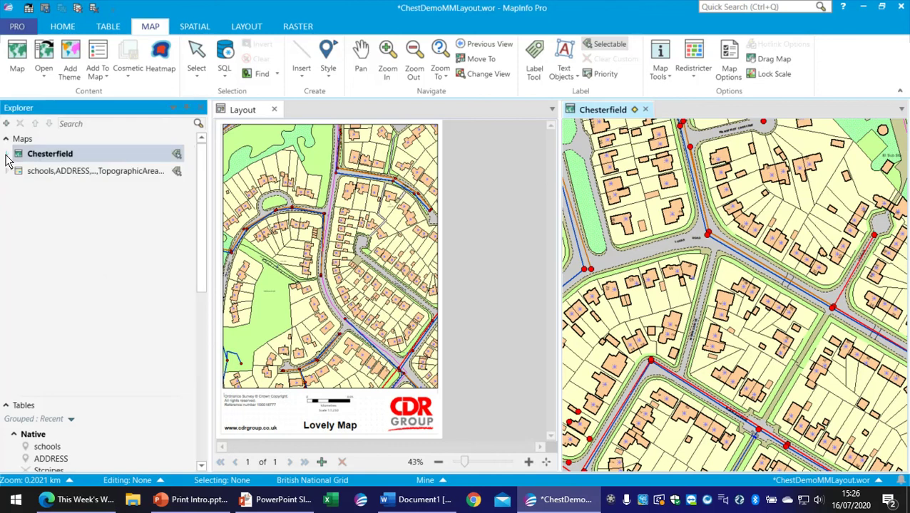
left_click(73, 174)
right_click(73, 177)
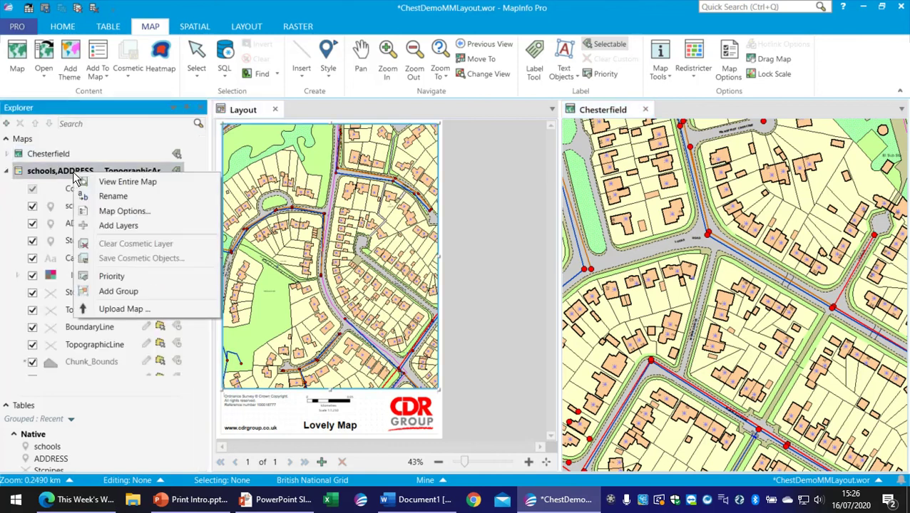
left_click(127, 193)
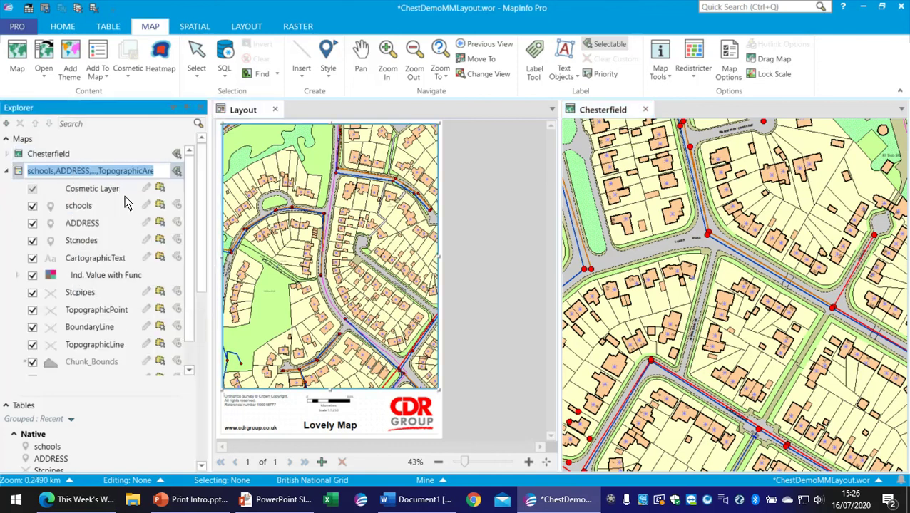
type("Layo")
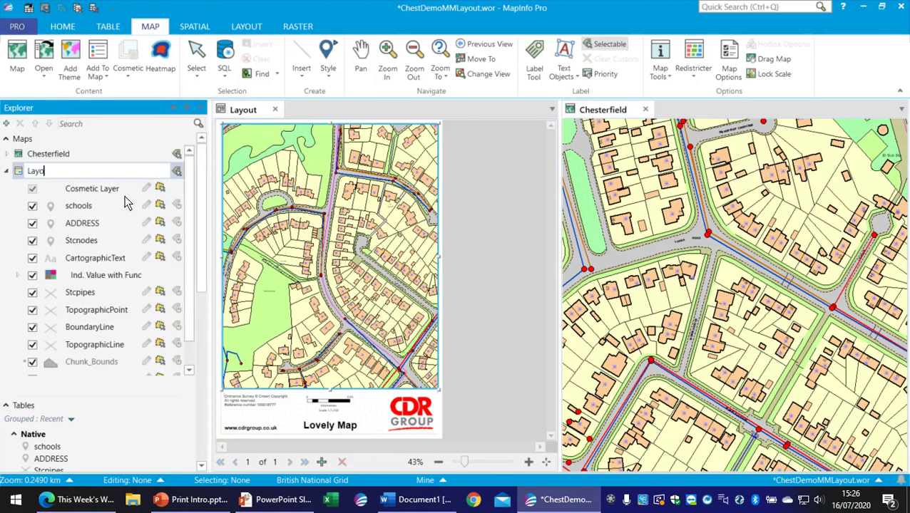
type("ut")
key("Return")
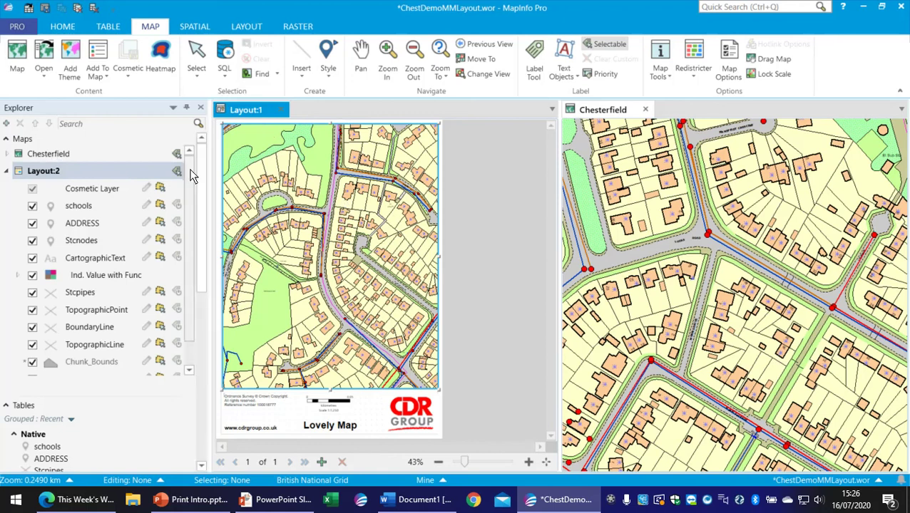
Step: Pan the layout's framed map to another area of roads and pipes and zoom in
left_click_drag(191, 179, 191, 219)
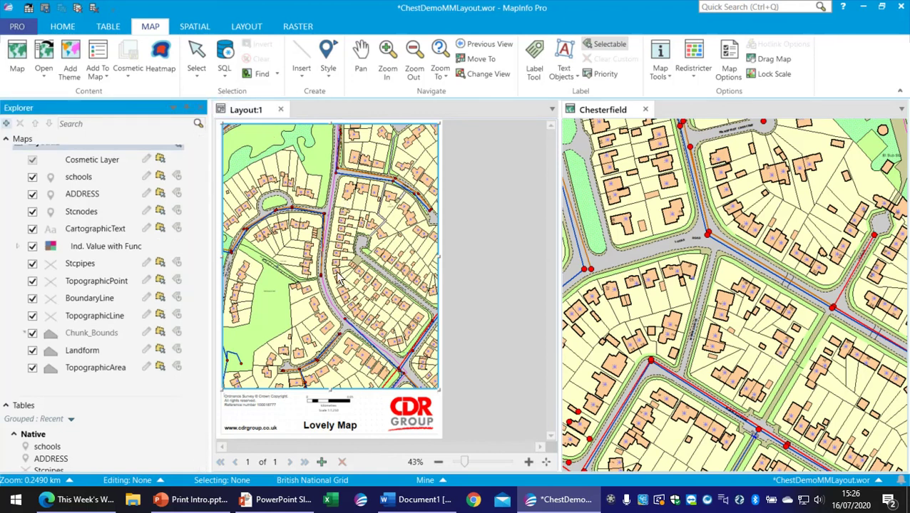
mouse_move(341, 282)
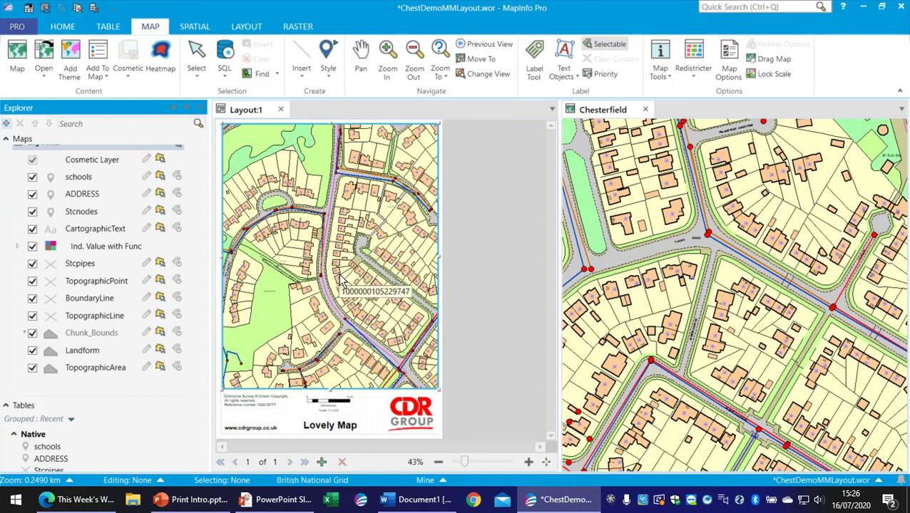
left_click_drag(325, 214, 312, 344)
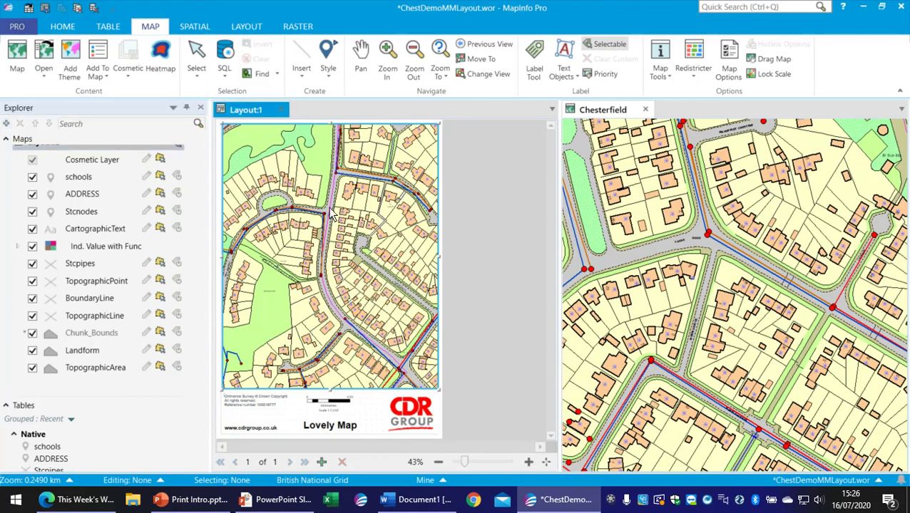
left_click_drag(361, 232, 413, 353)
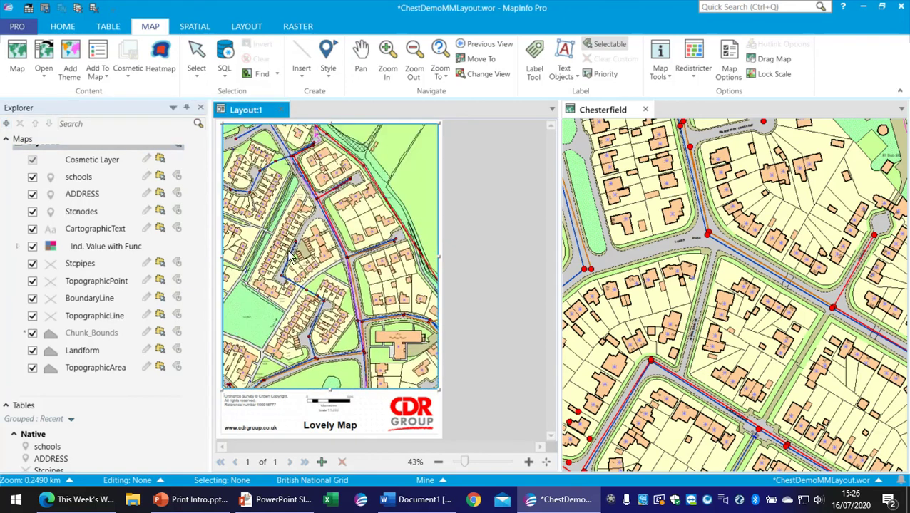
left_click_drag(281, 236, 365, 302)
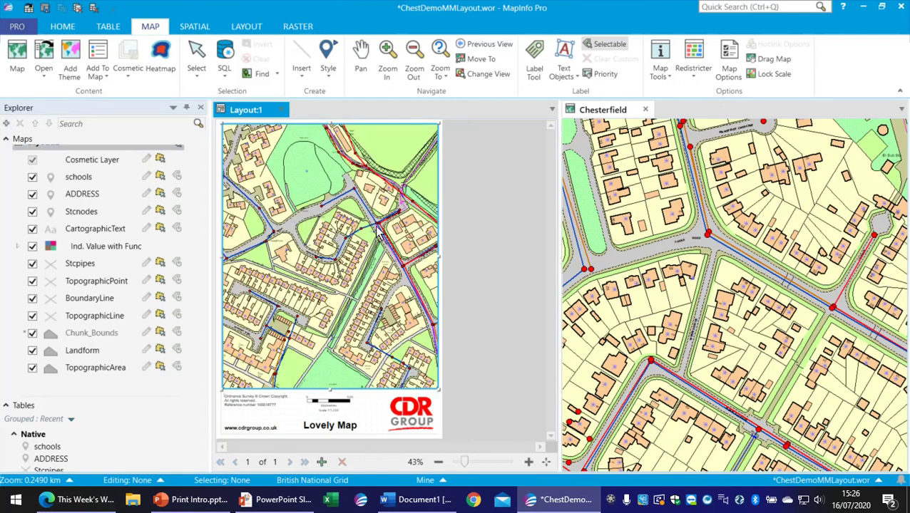
scroll(378, 232, "up", 1)
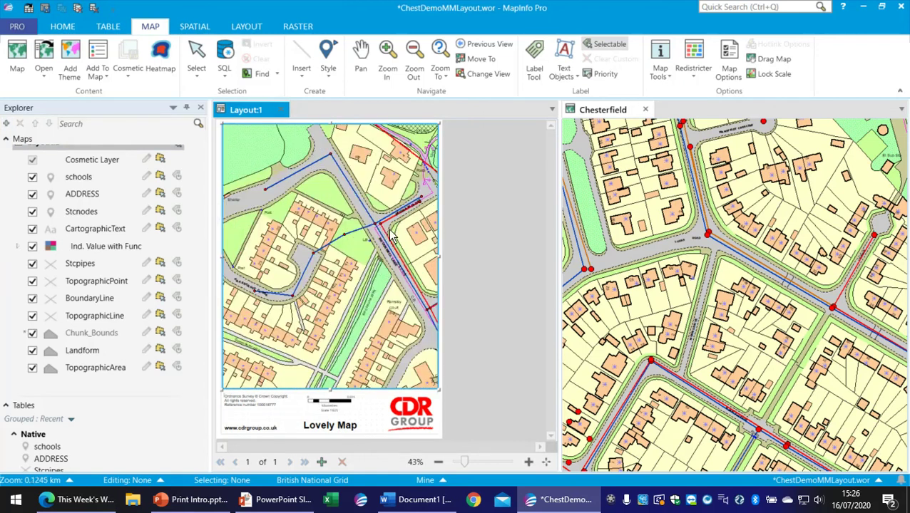
Step: Set the layout's framed map to 1:1,000, widening it to about 0.2 km across
right_click(345, 224)
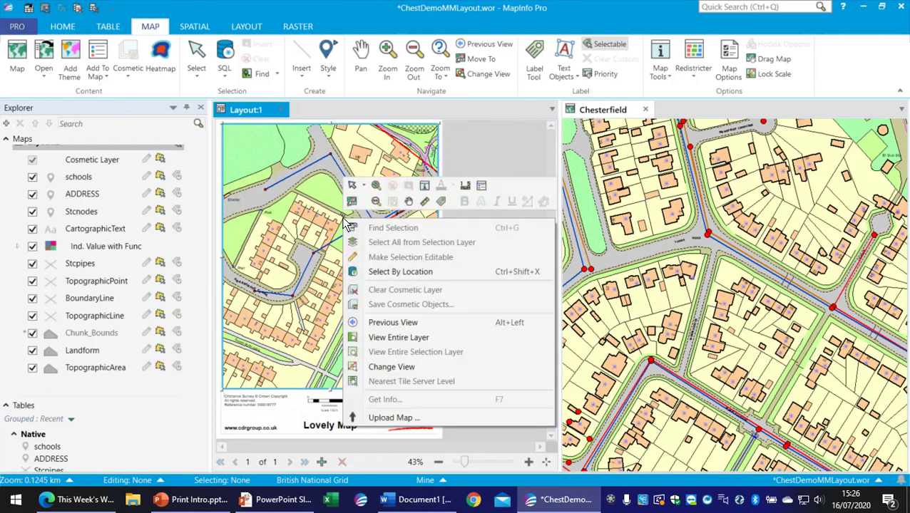
left_click(406, 367)
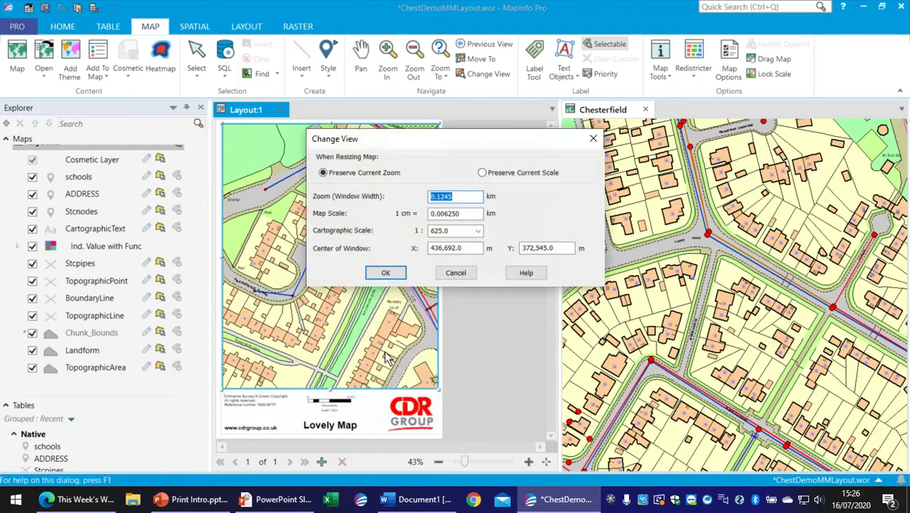
left_click(477, 231)
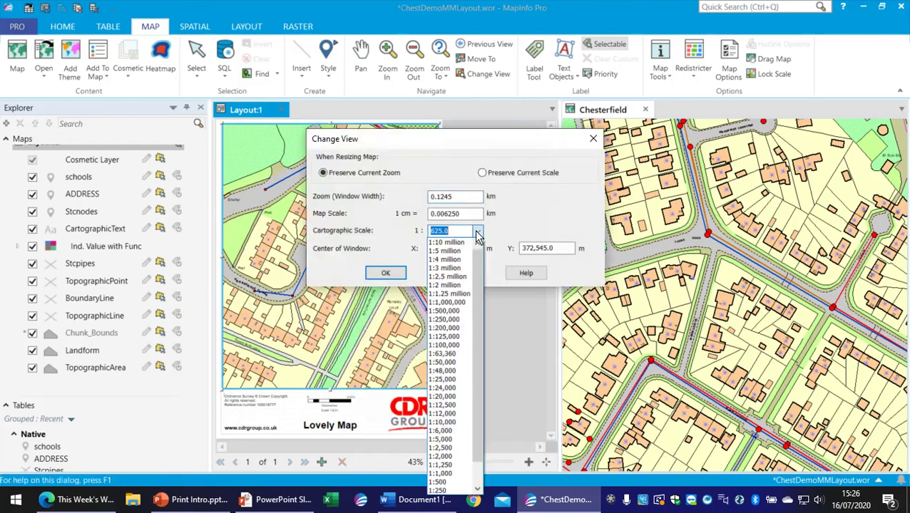
left_click(455, 473)
left_click(385, 274)
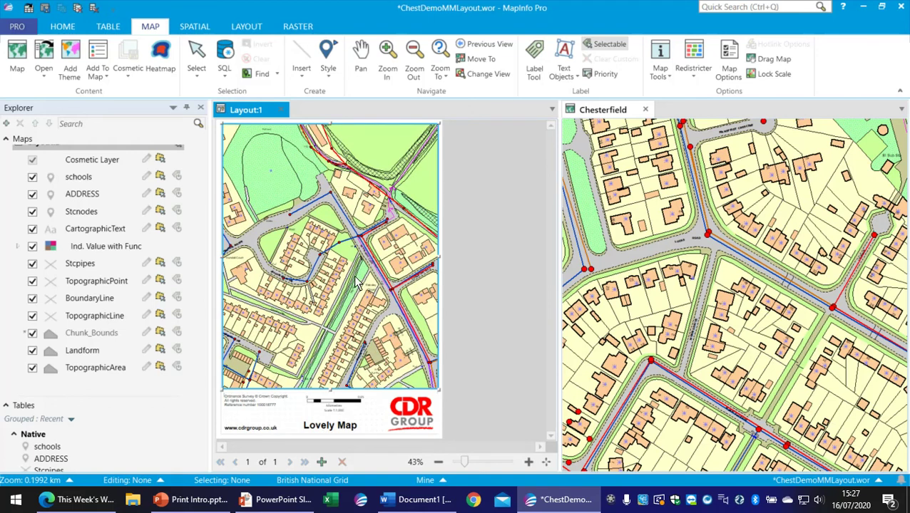
Step: Close everything without saving, reopen the recent ChestDemoMM.wor workspace, and close the MapGML Legend panel
left_click(79, 12)
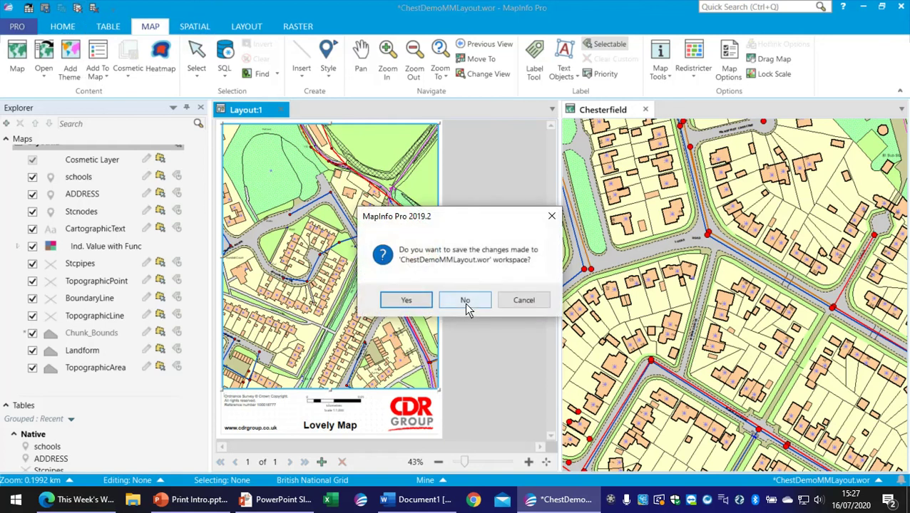
left_click(473, 300)
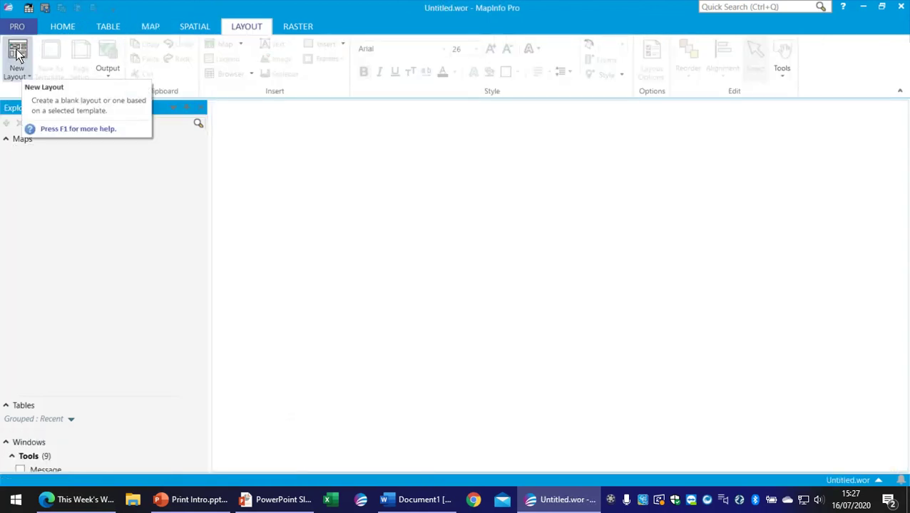
left_click(62, 28)
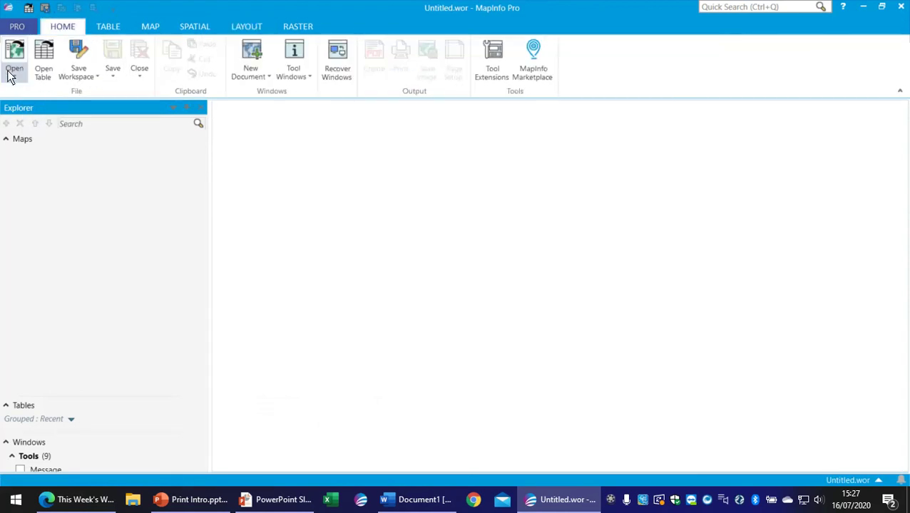
left_click(13, 67)
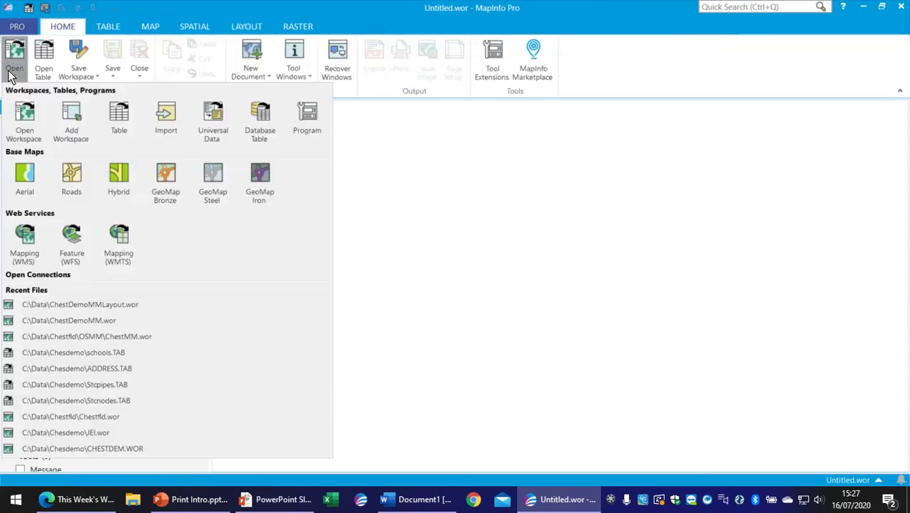
left_click(110, 327)
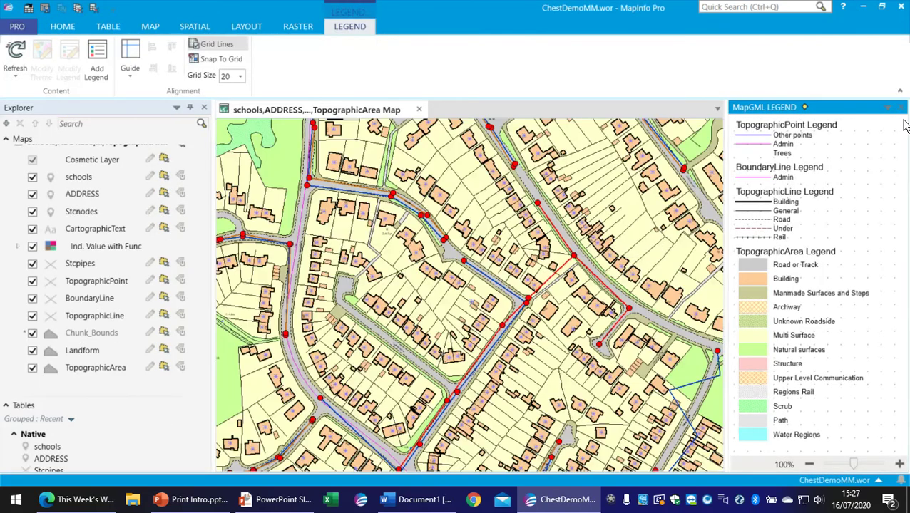
left_click(901, 107)
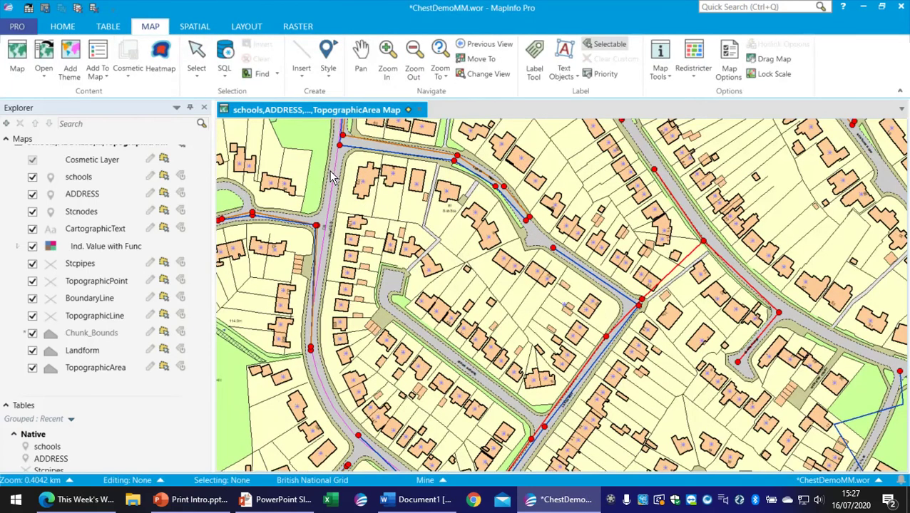
mouse_move(333, 177)
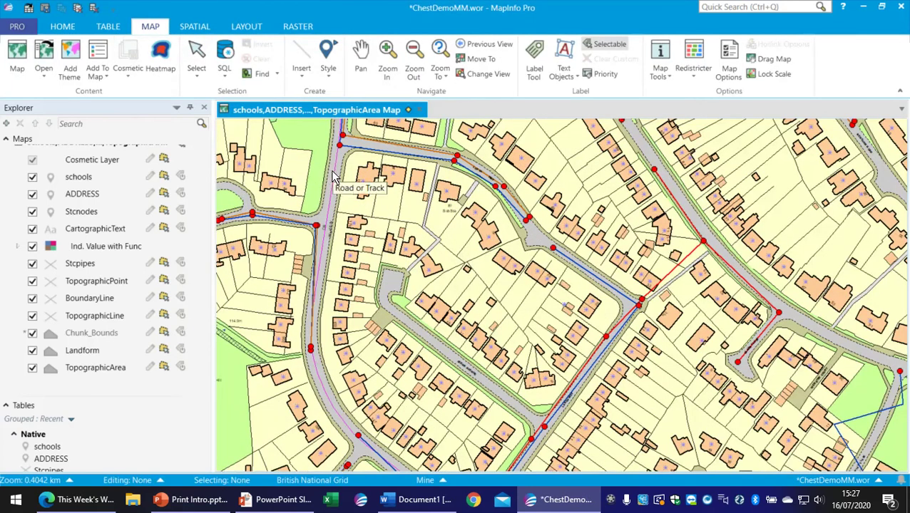
Step: Browse the New Layout gallery's My Templates and Samples, including CDR A4 Landscape and Portrait
left_click(247, 26)
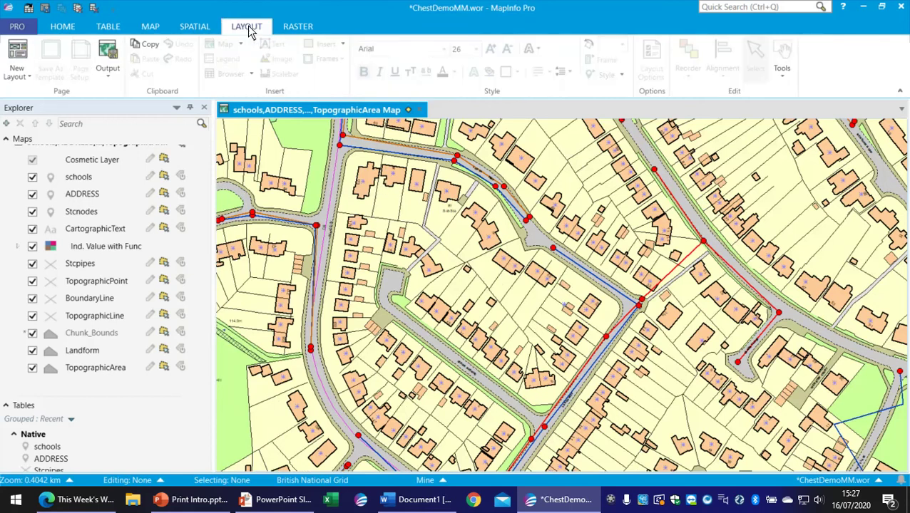
left_click(17, 72)
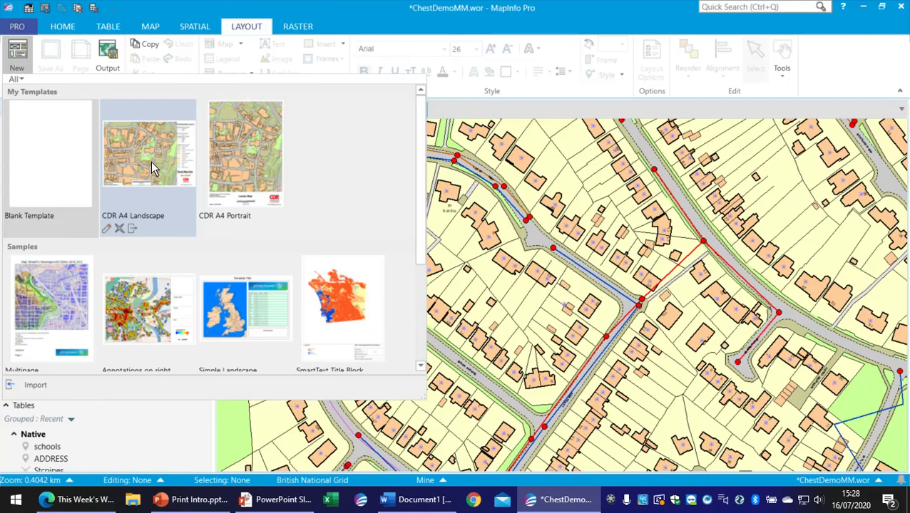
left_click_drag(421, 207, 413, 309)
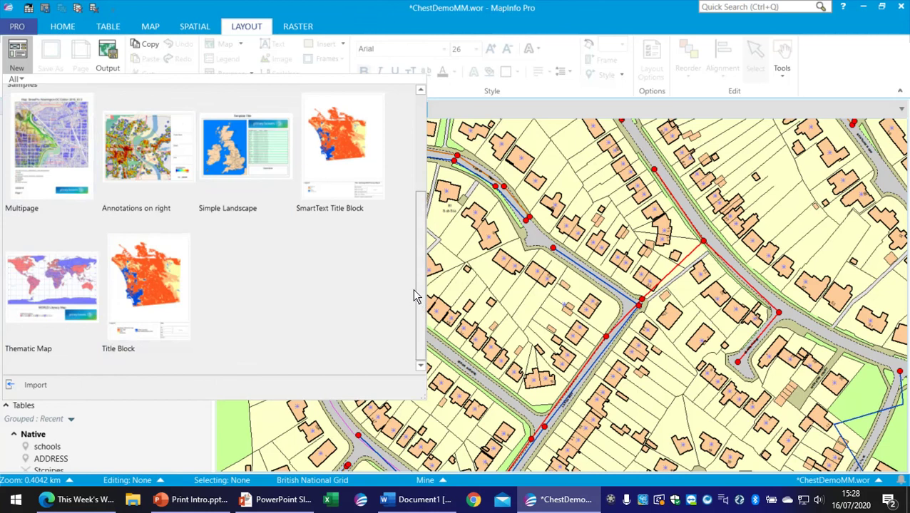
mouse_move(415, 287)
left_mouse_down()
mouse_move(421, 260)
mouse_move(408, 189)
left_mouse_up()
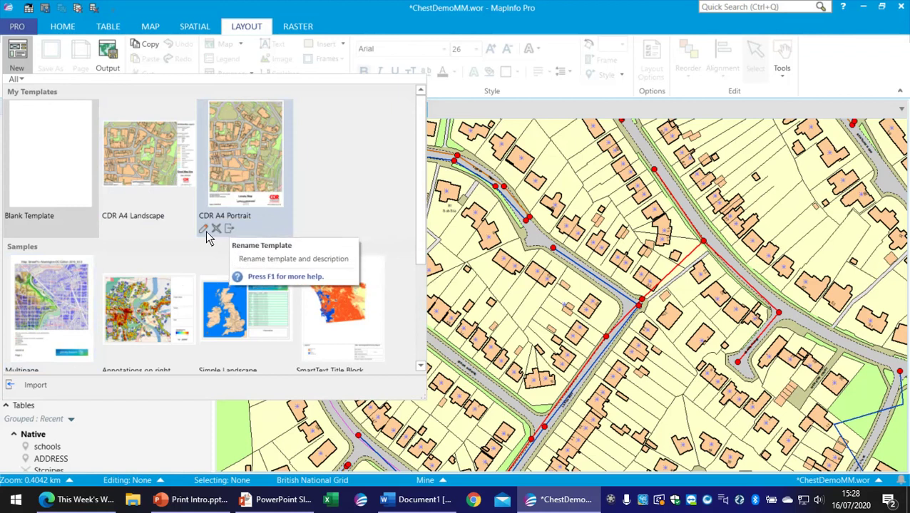
Step: Create a layout from the CDR A4 Portrait template and zoom to fit the whole page
left_click(248, 157)
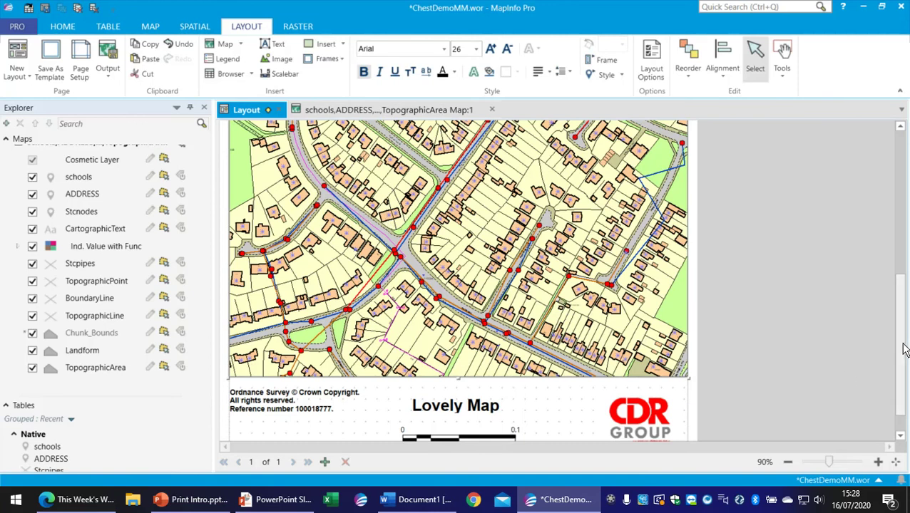
scroll(904, 350, "down", 1)
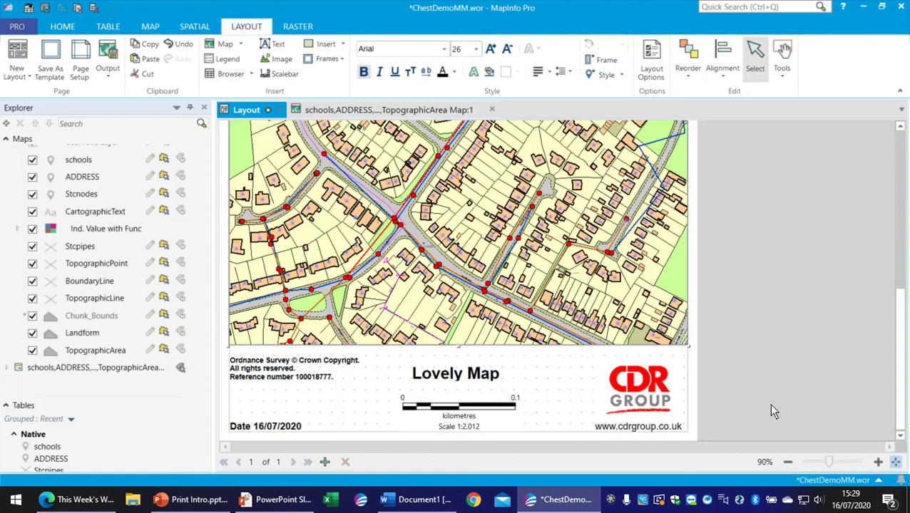
left_click(896, 462)
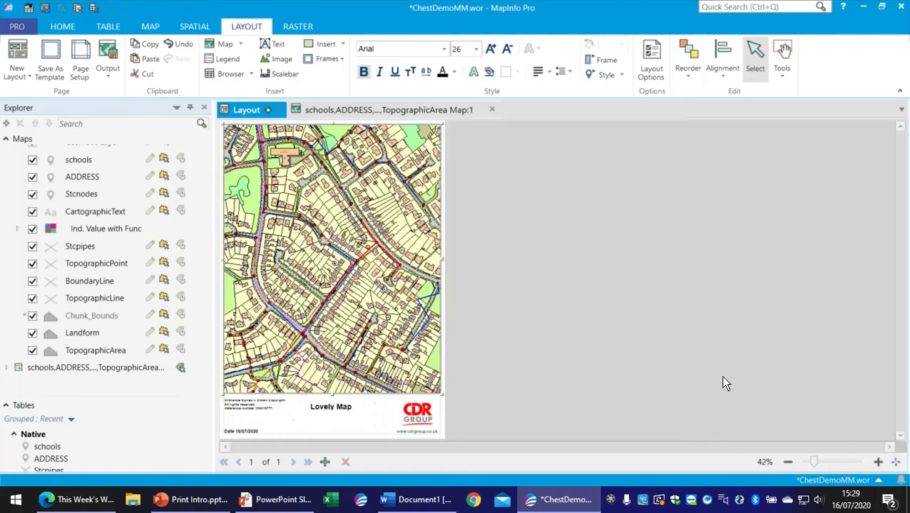
Step: Set the layout's map frame to a 1:1,250 cartographic scale through Change View
double_click(354, 287)
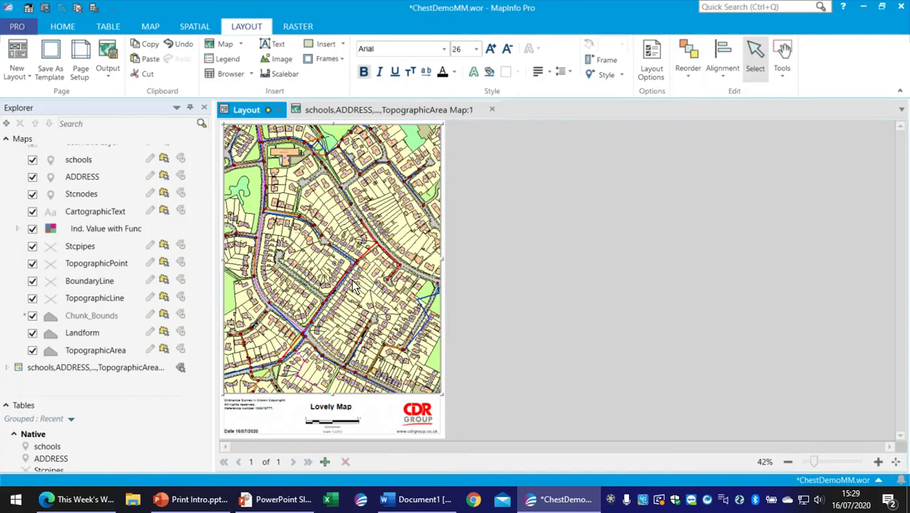
right_click(354, 287)
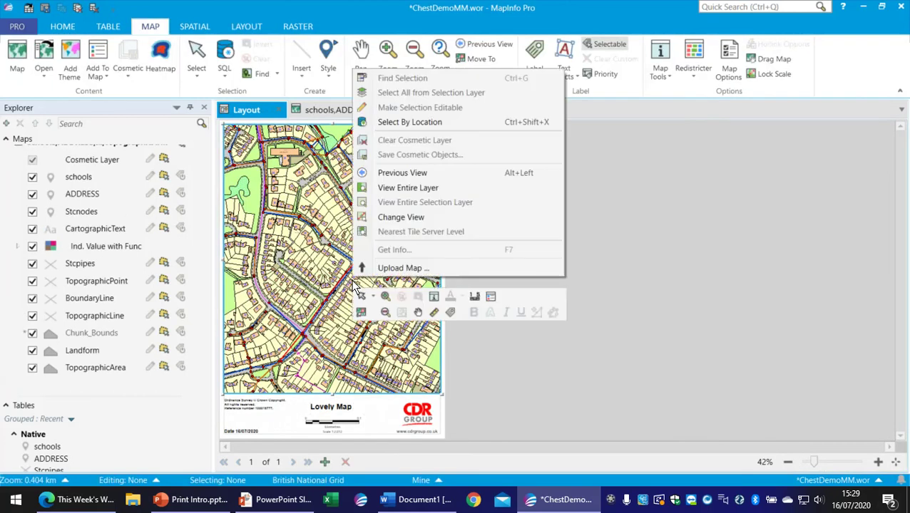
left_click(430, 219)
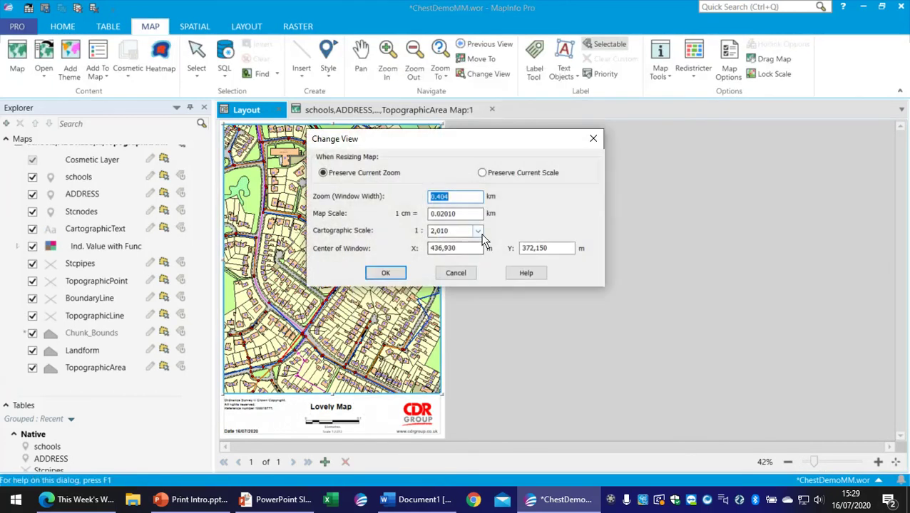
left_click(478, 230)
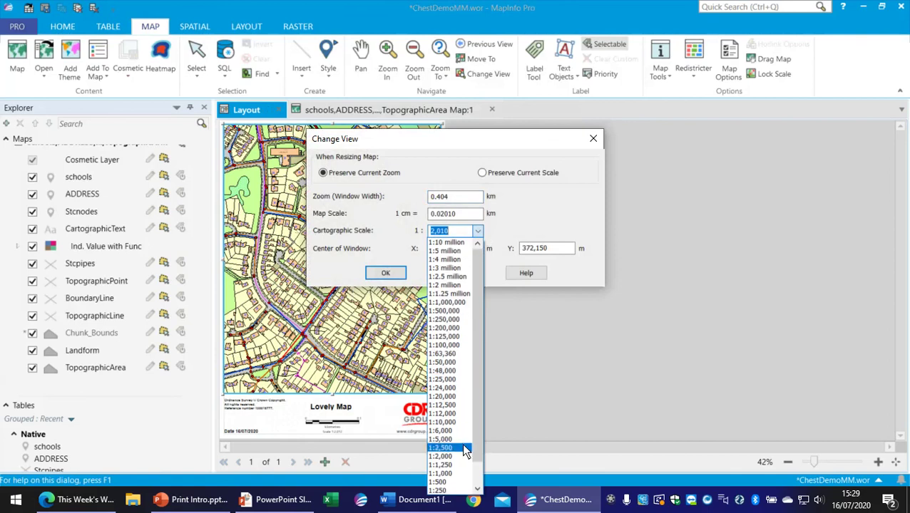
left_click(459, 465)
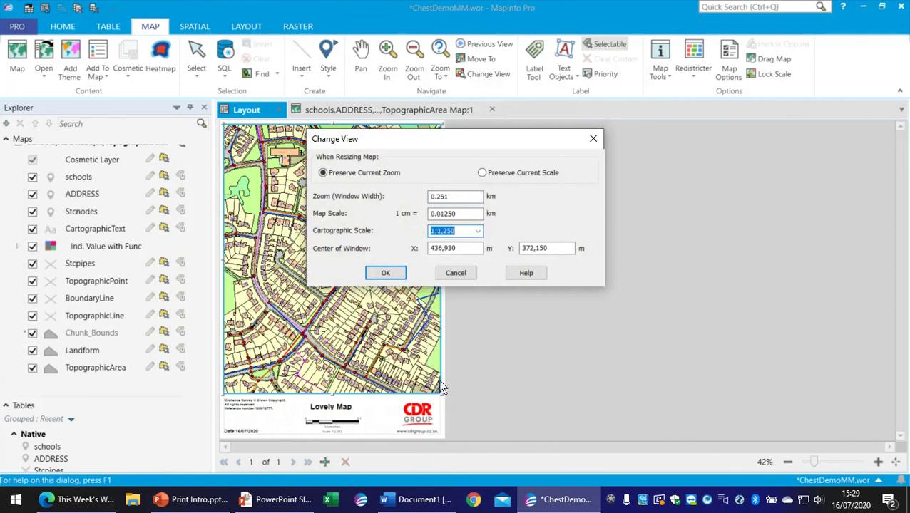
left_click(394, 271)
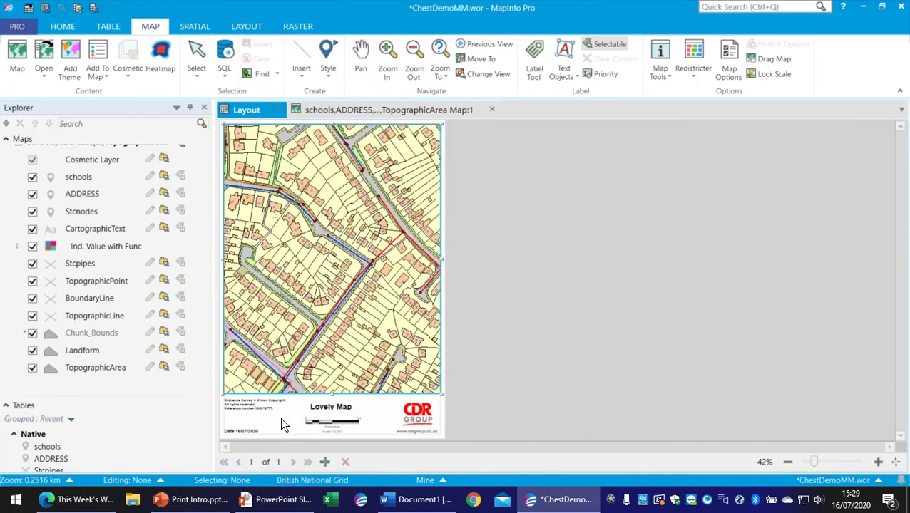
left_click(285, 422)
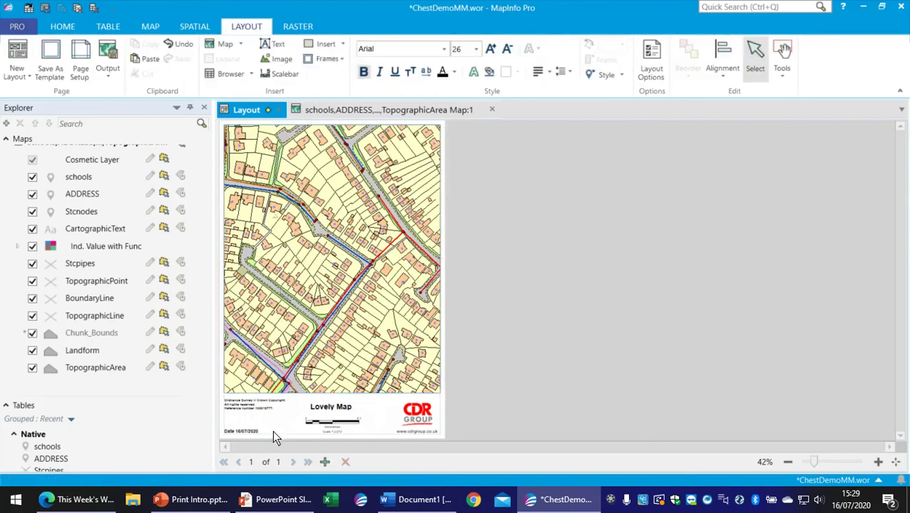
scroll(272, 430, "up", 3)
scroll(300, 427, "up", 1)
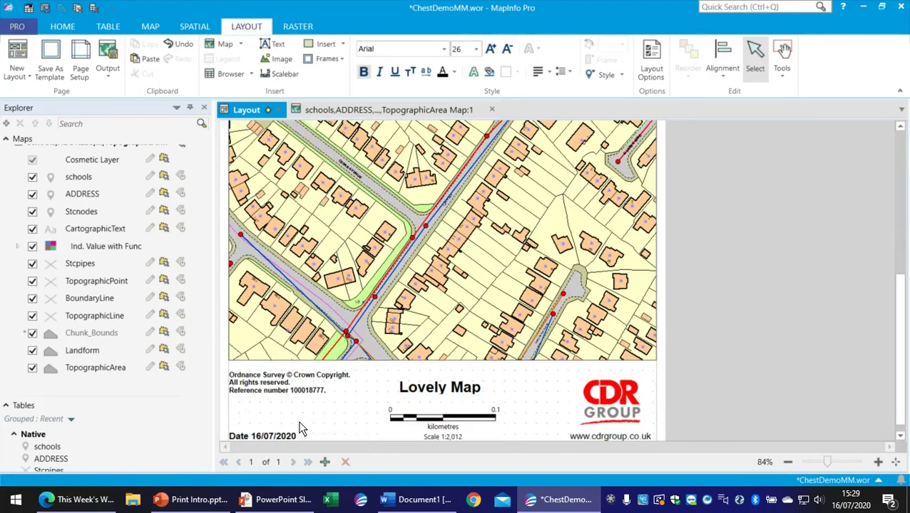
scroll(303, 422, "up", 2)
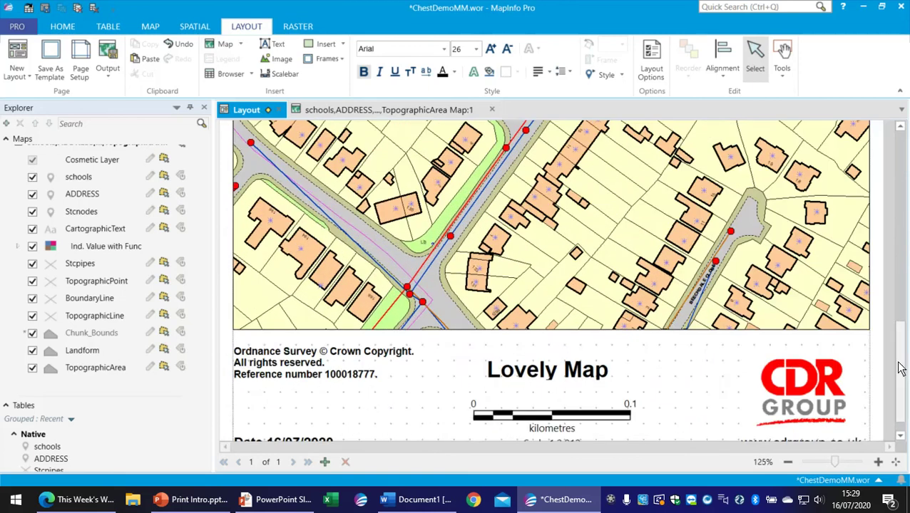
scroll(899, 367, "down", 1)
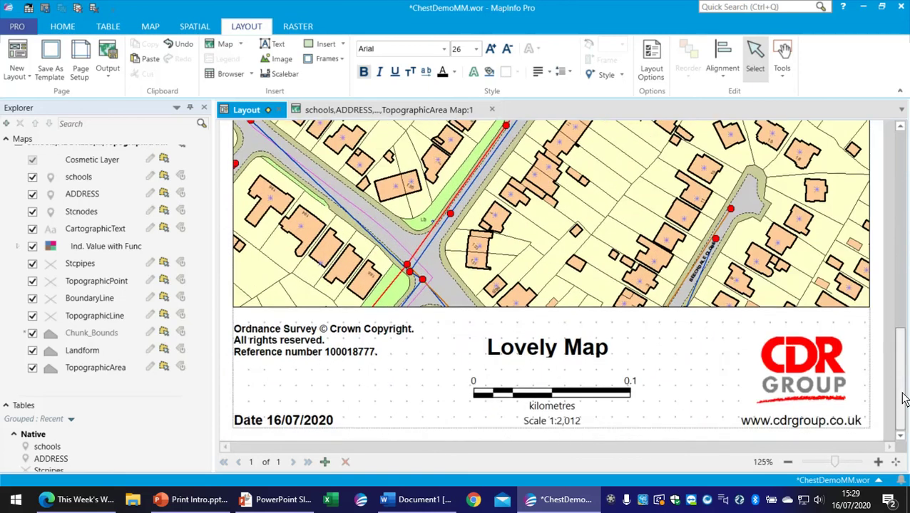
left_click(280, 421)
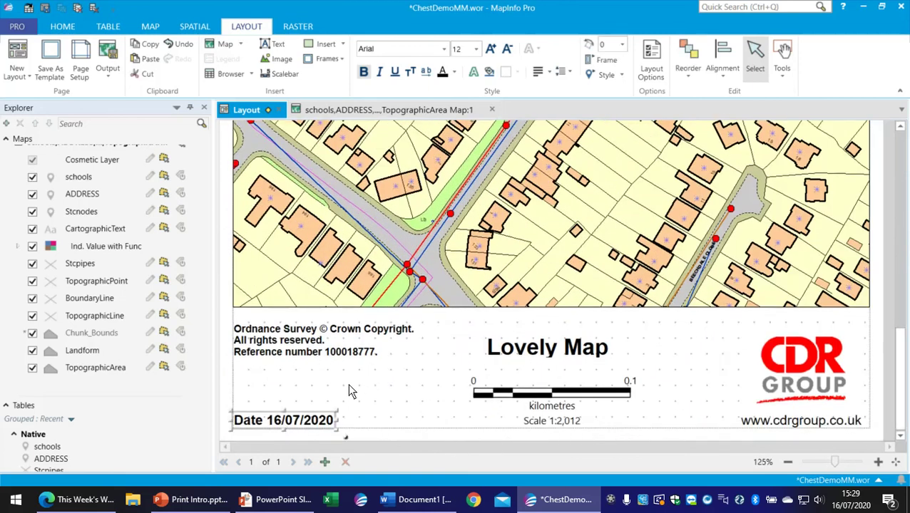
double_click(271, 421)
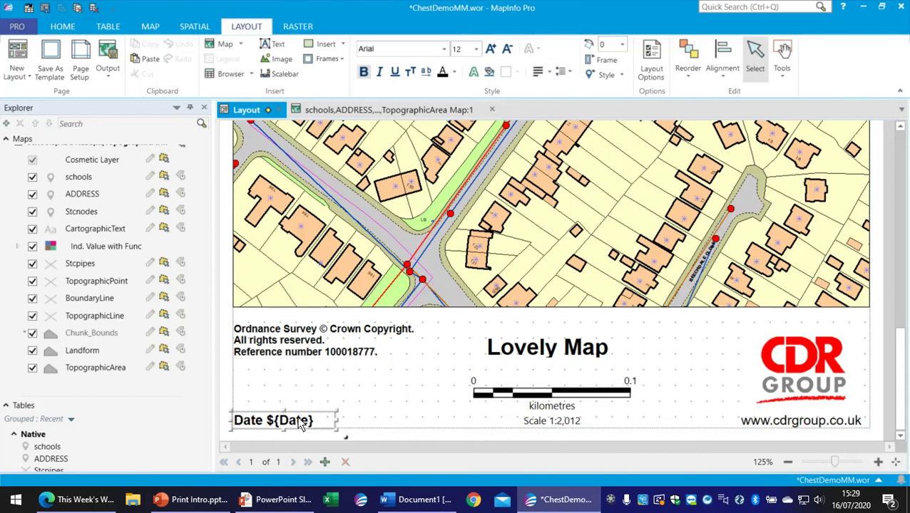
left_click(341, 402)
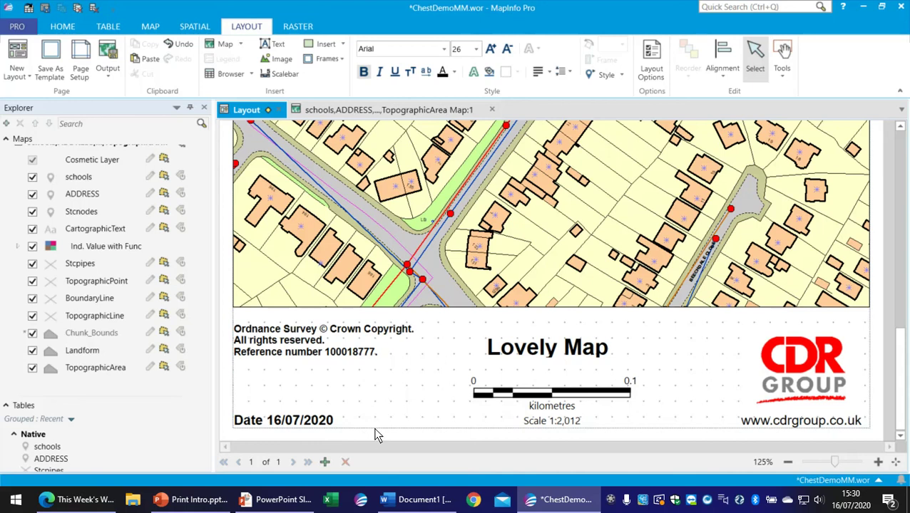
Step: Scroll through the CDR Group Web Links page in Edge
left_click(78, 500)
left_click(603, 13)
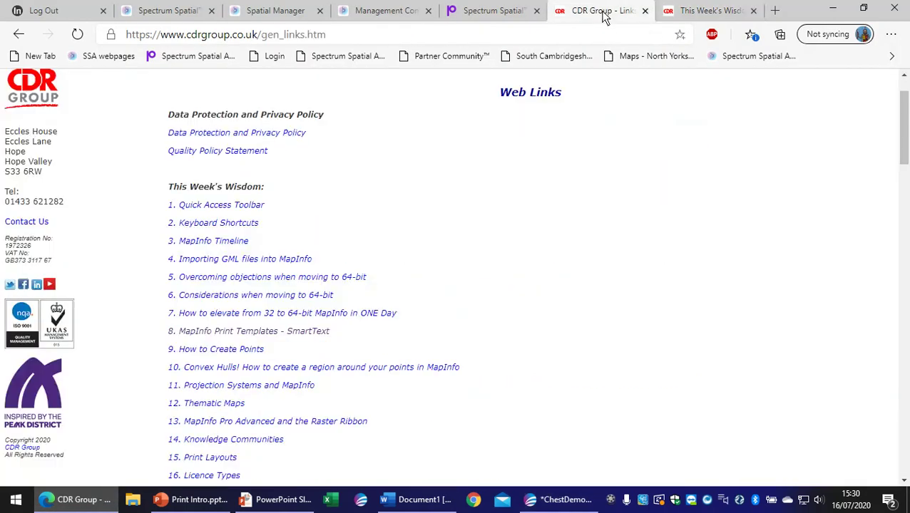
scroll(531, 216, "up", 1)
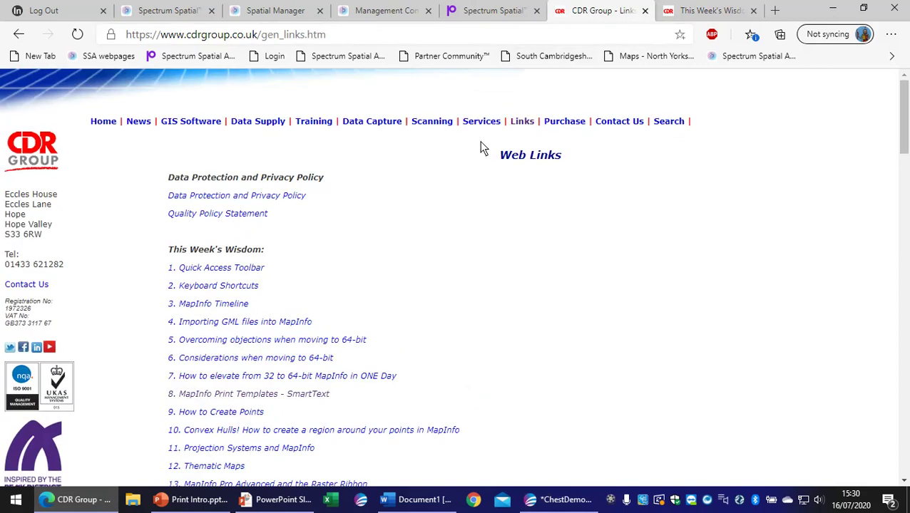
scroll(285, 236, "down", 2)
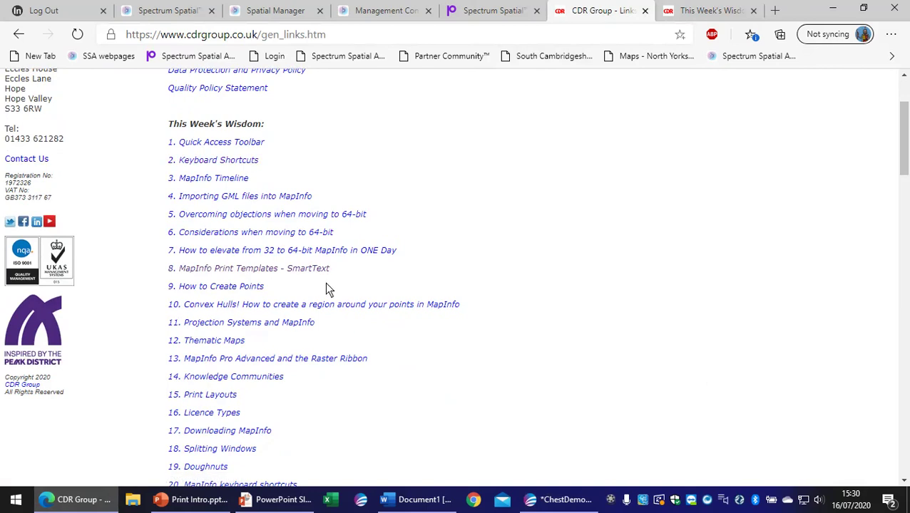
scroll(325, 288, "down", 1)
scroll(393, 317, "down", 2)
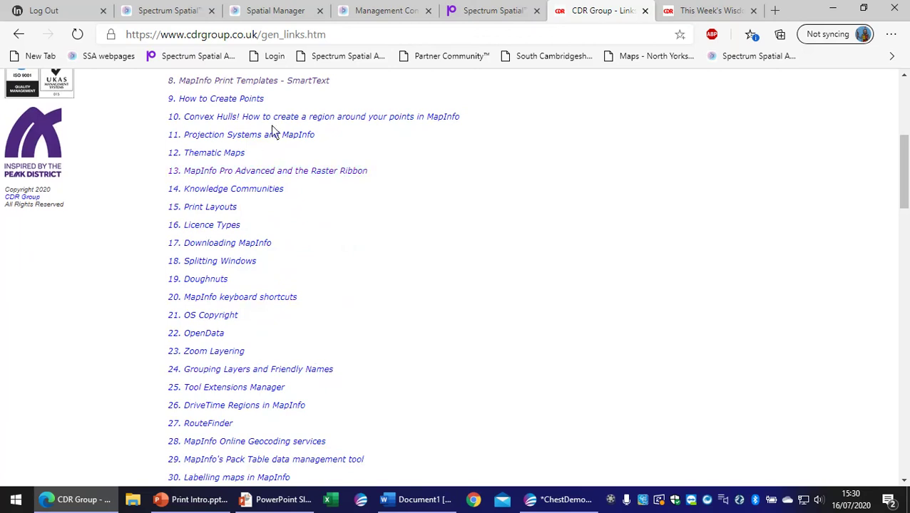
scroll(478, 307, "up", 1)
scroll(479, 307, "up", 1)
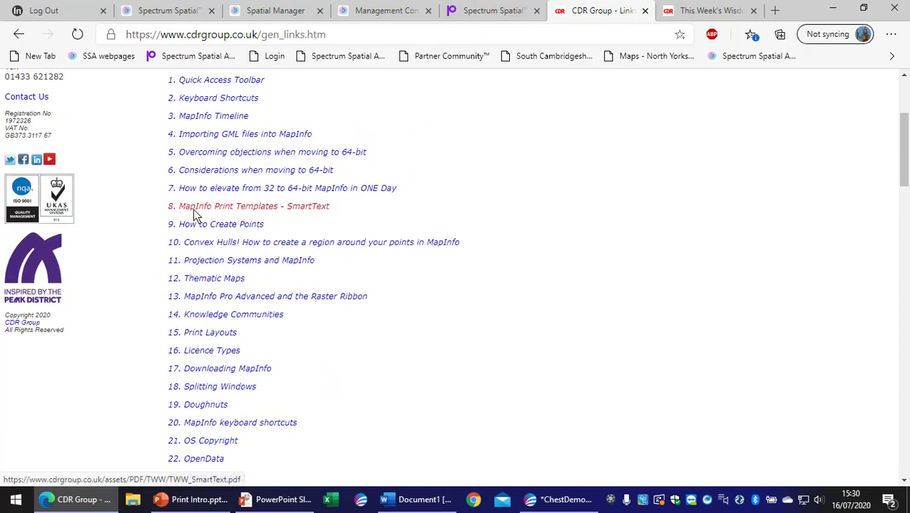
Step: Read through the SmartText This Week's Wisdom PDF, then return to MapInfo Pro
left_click(700, 11)
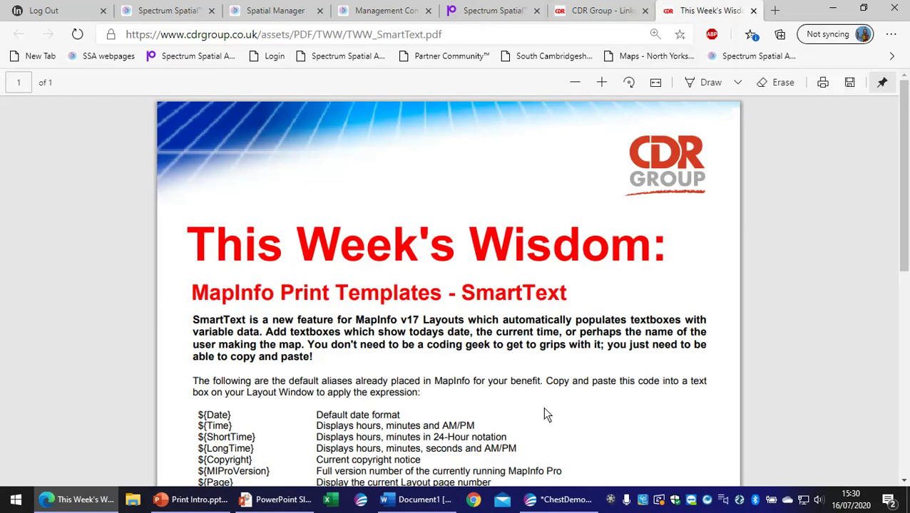
scroll(551, 407, "down", 2)
scroll(553, 413, "down", 5)
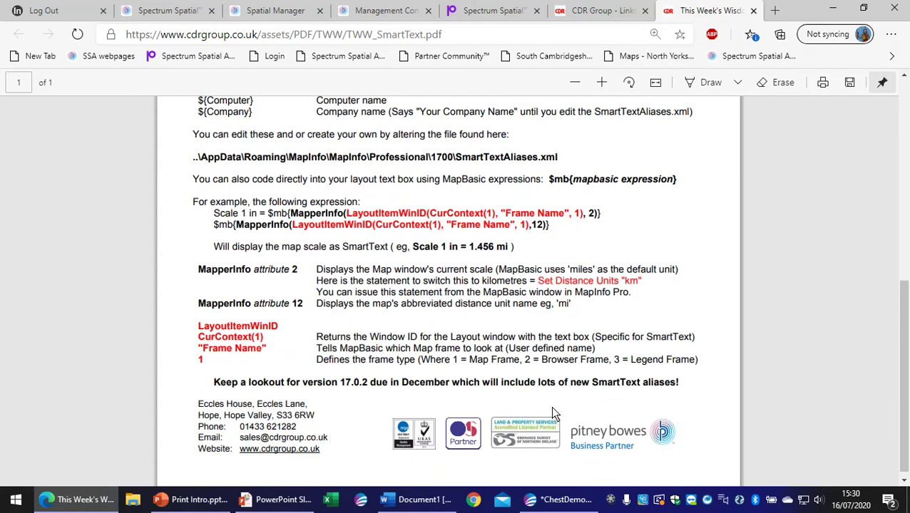
scroll(553, 413, "up", 1)
scroll(555, 413, "up", 6)
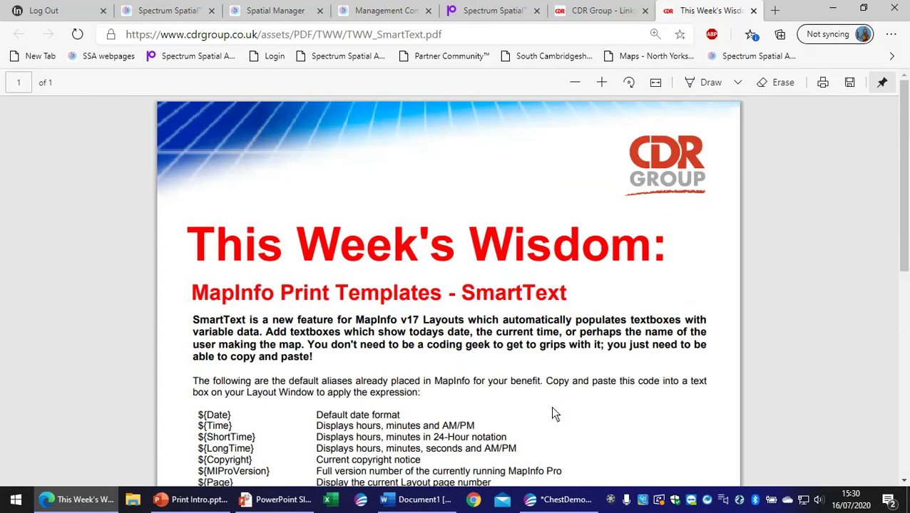
left_click(562, 502)
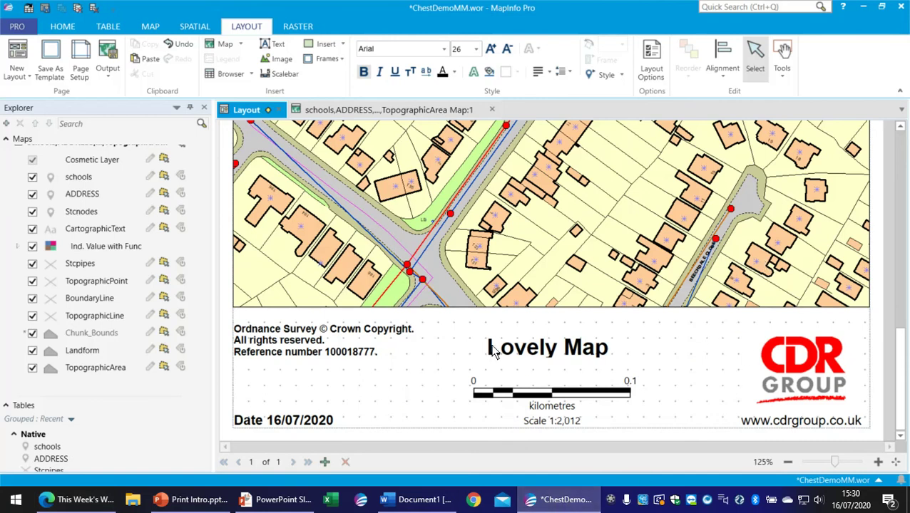
Step: Set the layout's map frame to a 1:1,250 cartographic scale via Change View
double_click(559, 220)
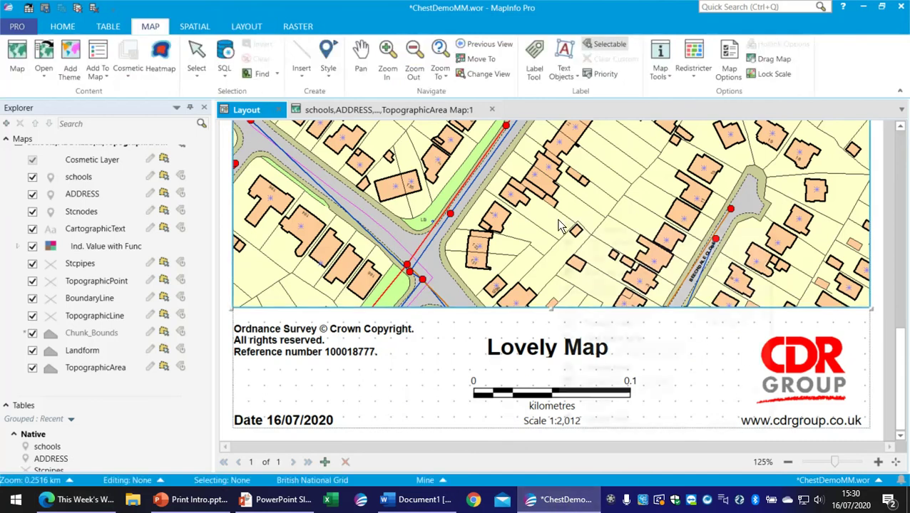
right_click(558, 220)
left_click(619, 366)
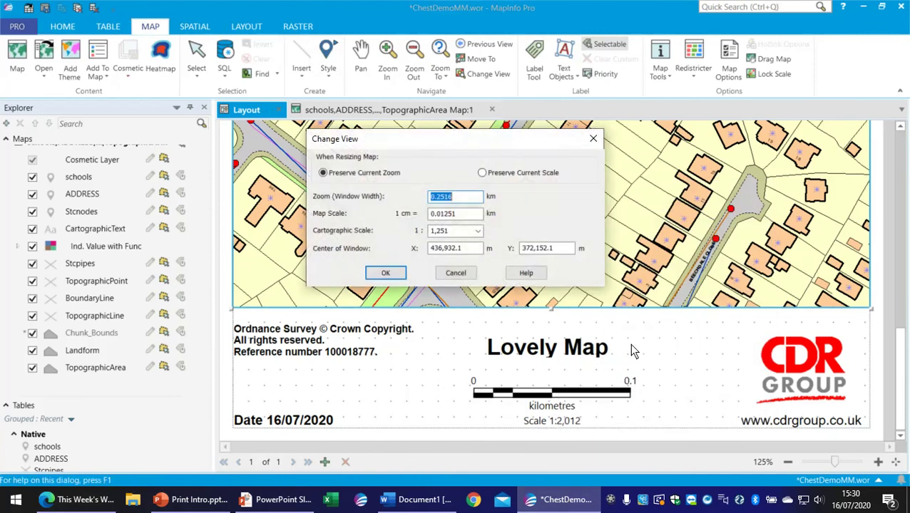
left_click(476, 231)
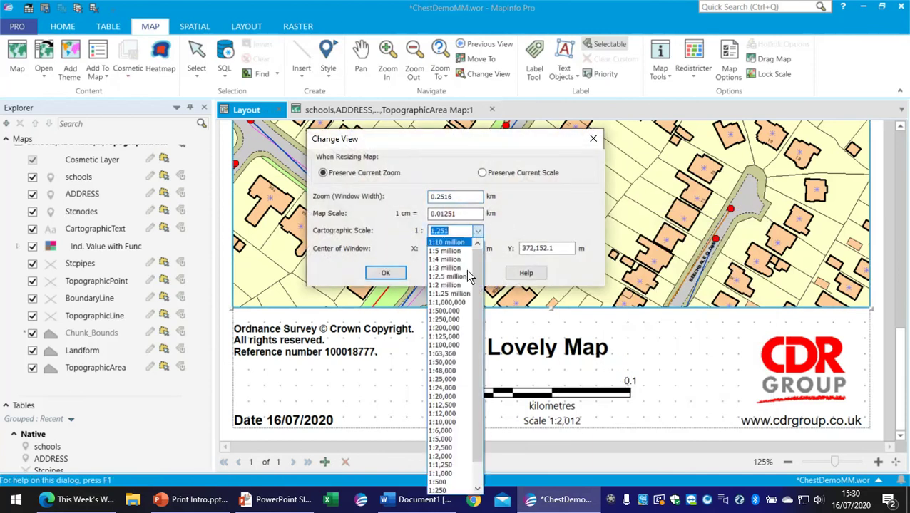
left_click(457, 466)
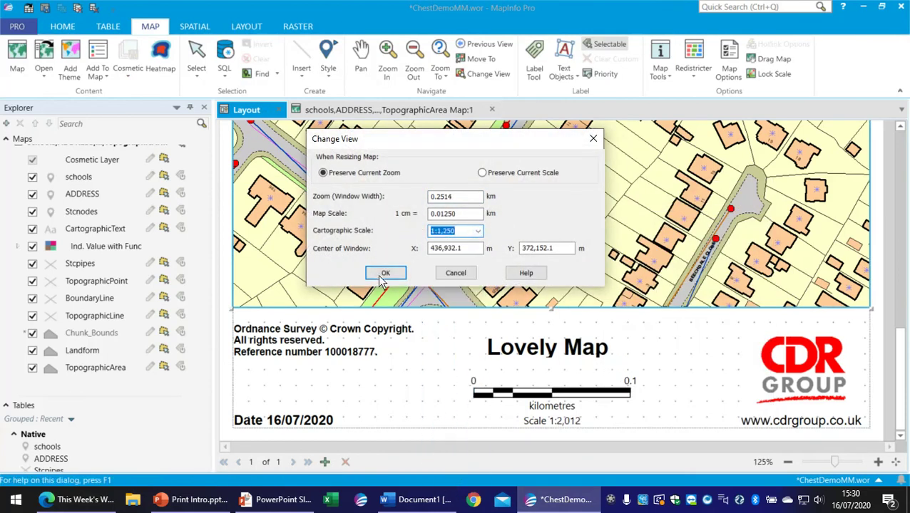
left_click(383, 275)
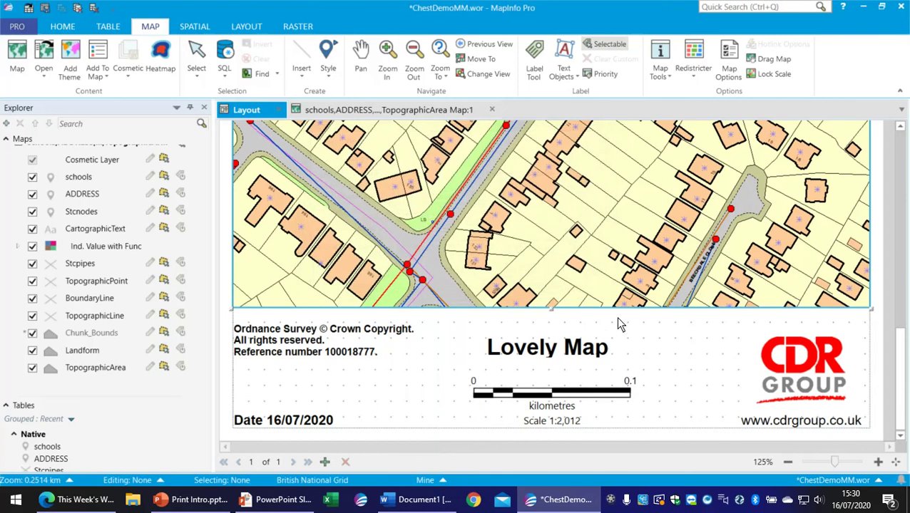
Step: Reopen the map frame's Change View settings to confirm the 1:1,250 scale
left_click(690, 341)
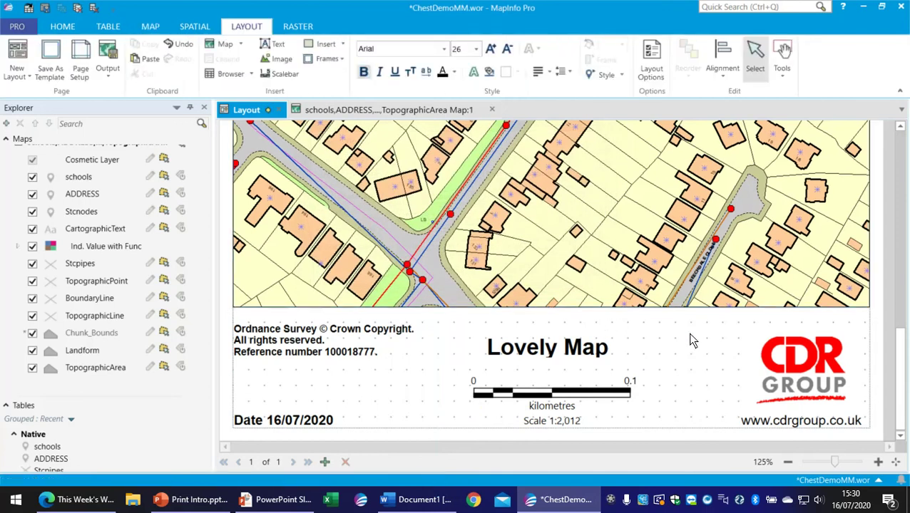
left_click(632, 276)
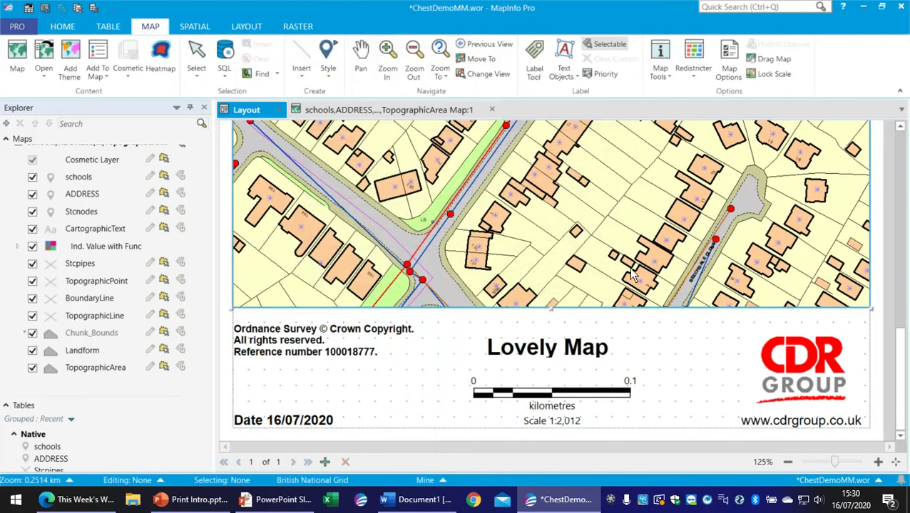
right_click(632, 277)
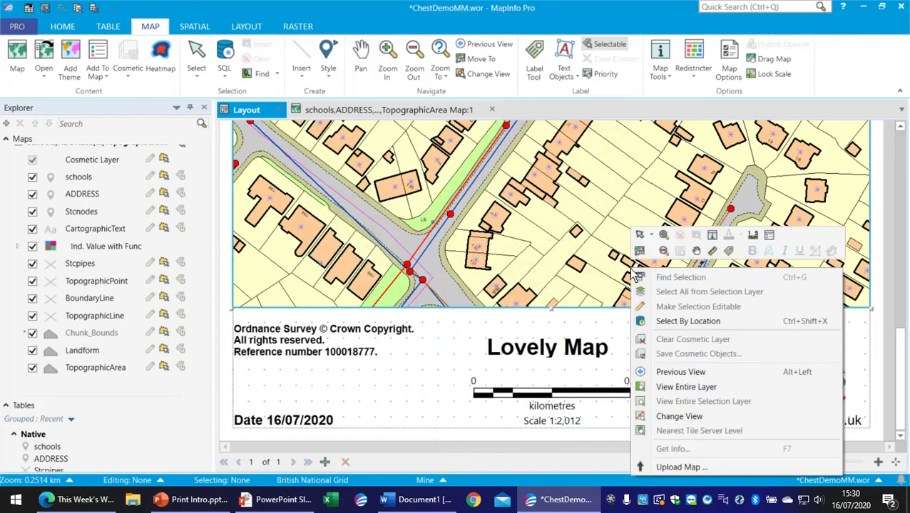
left_click(681, 416)
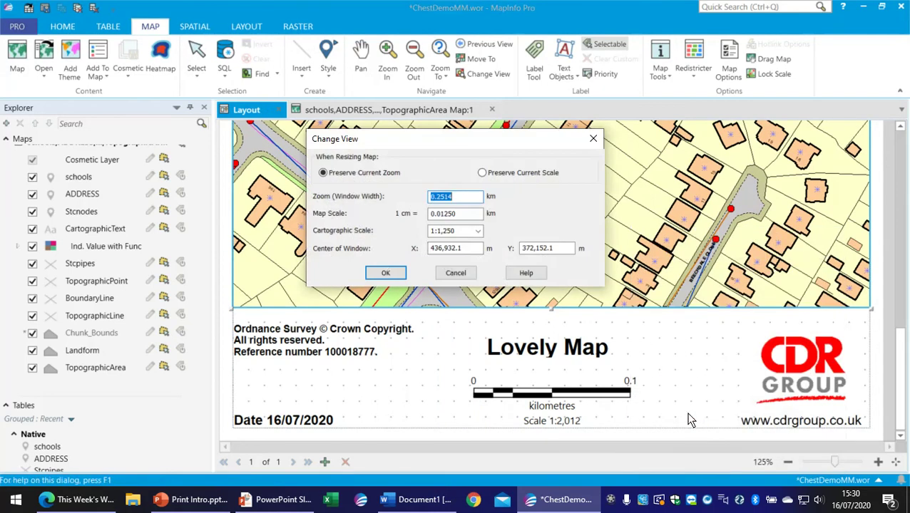
left_click(479, 233)
left_click(463, 240)
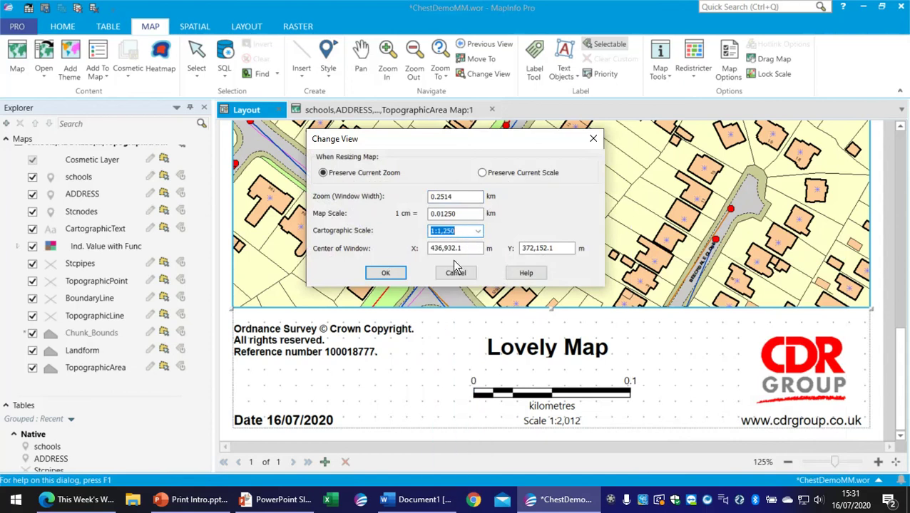
left_click(400, 274)
Step: Link the scale bar to Map:2 so it reads 1:1,250, and move it left under the title
left_click(531, 405)
double_click(531, 405)
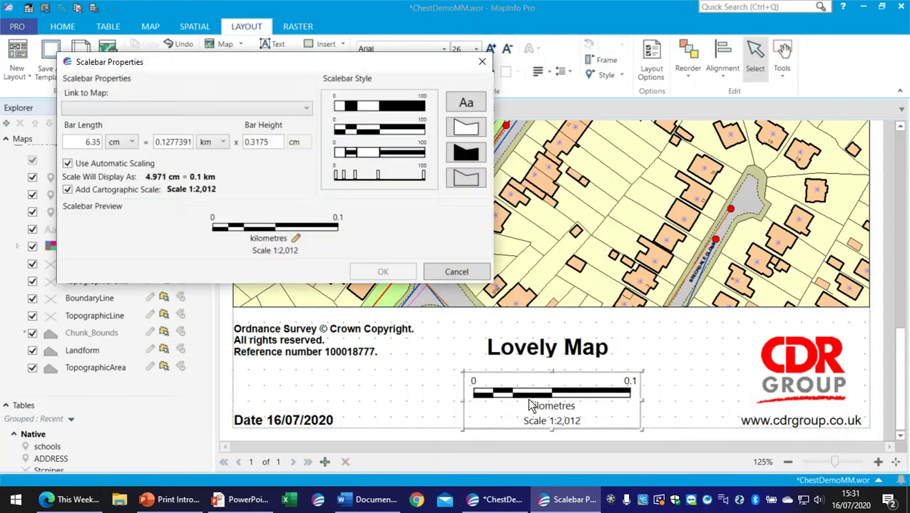
left_click(306, 108)
left_click(276, 121)
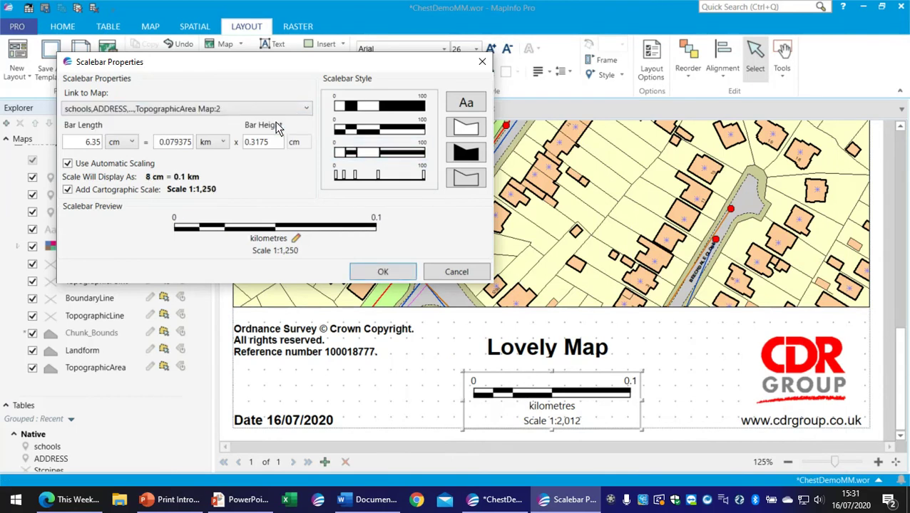
left_click(382, 272)
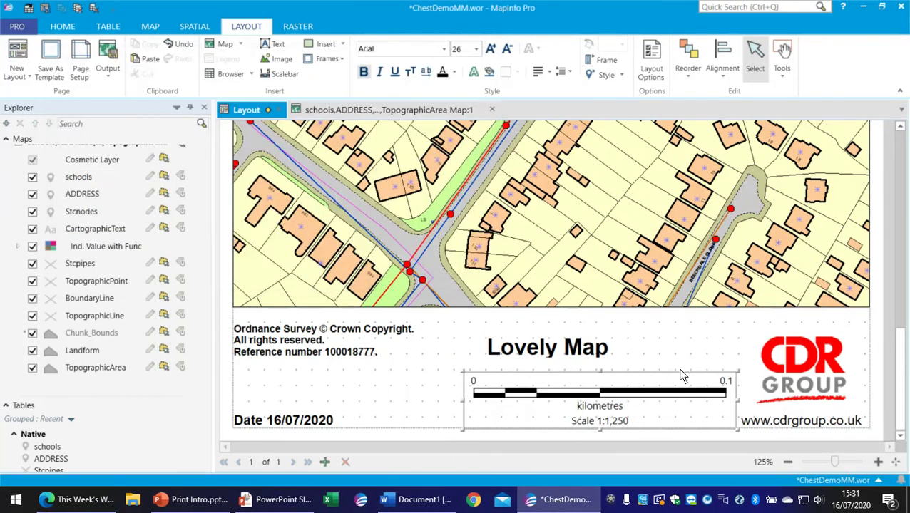
left_click_drag(671, 374, 617, 368)
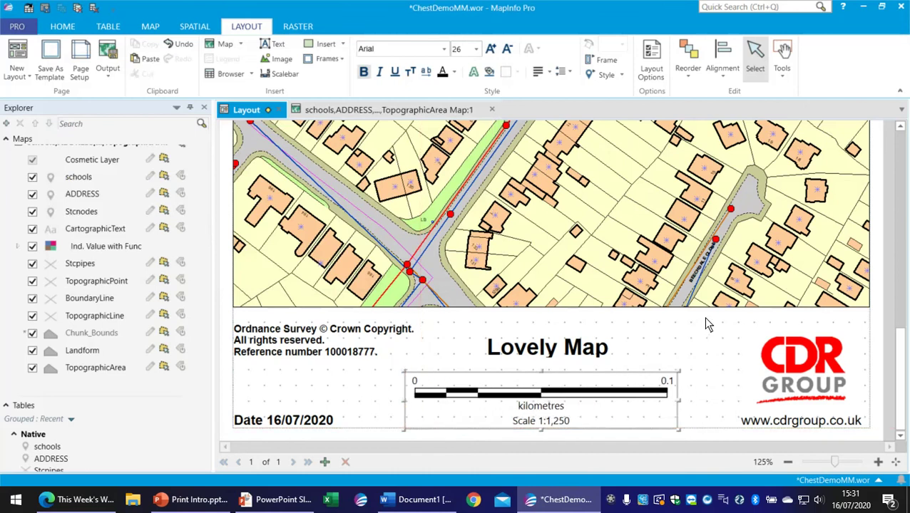
left_click(669, 338)
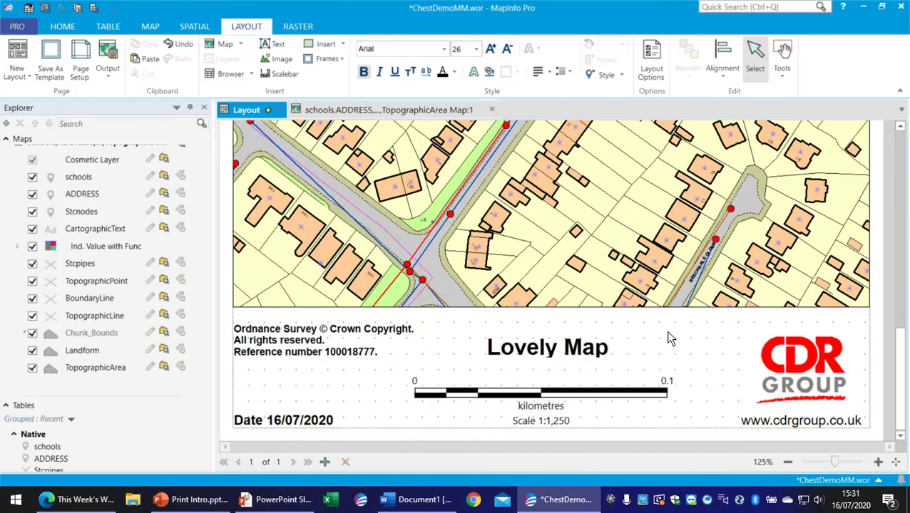
Step: Zoom the layout to the whole page, then bring the schools/TopographicArea Map:1 window forward
left_click(896, 462)
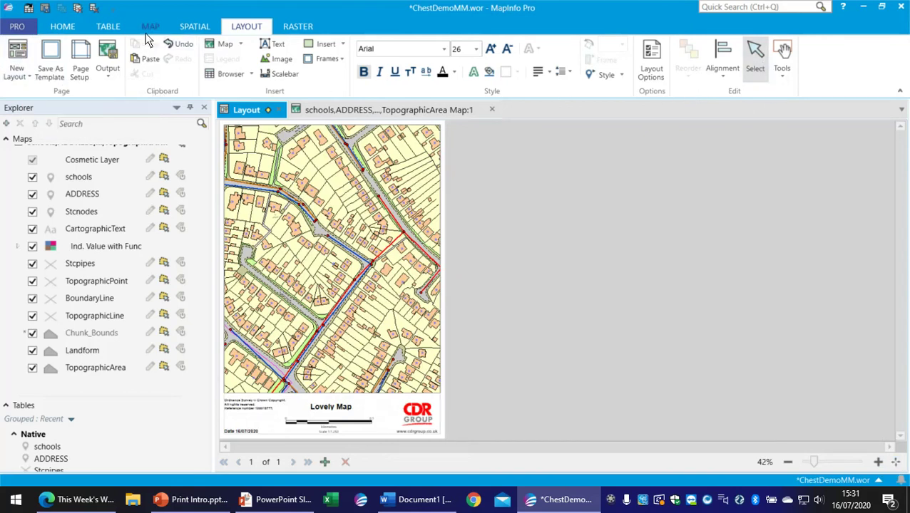
left_click(324, 112)
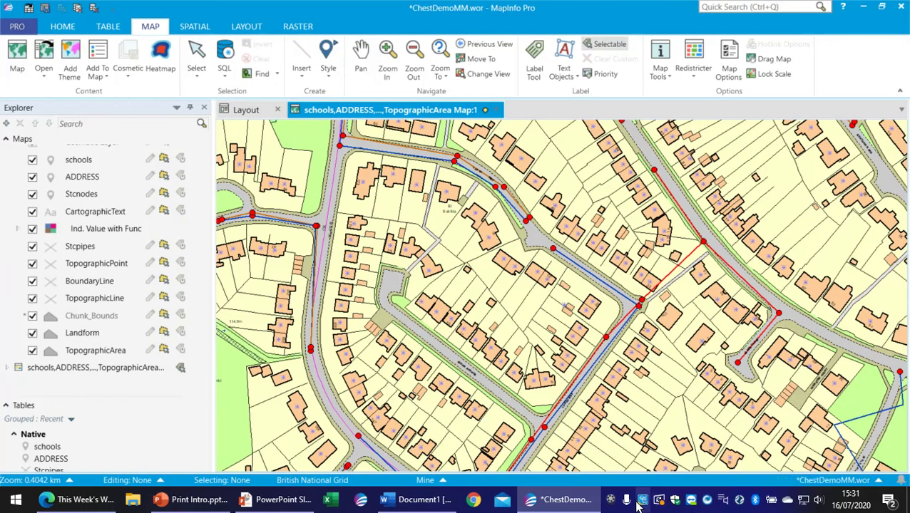
left_click(612, 500)
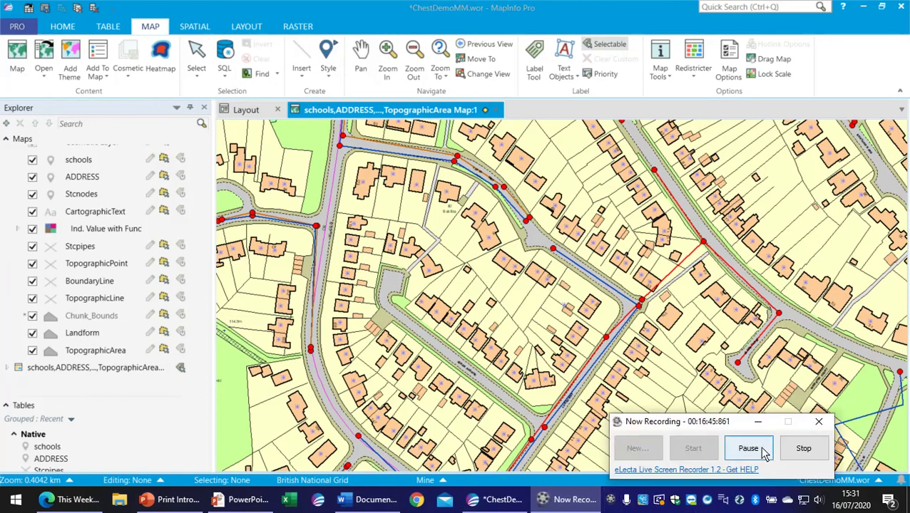